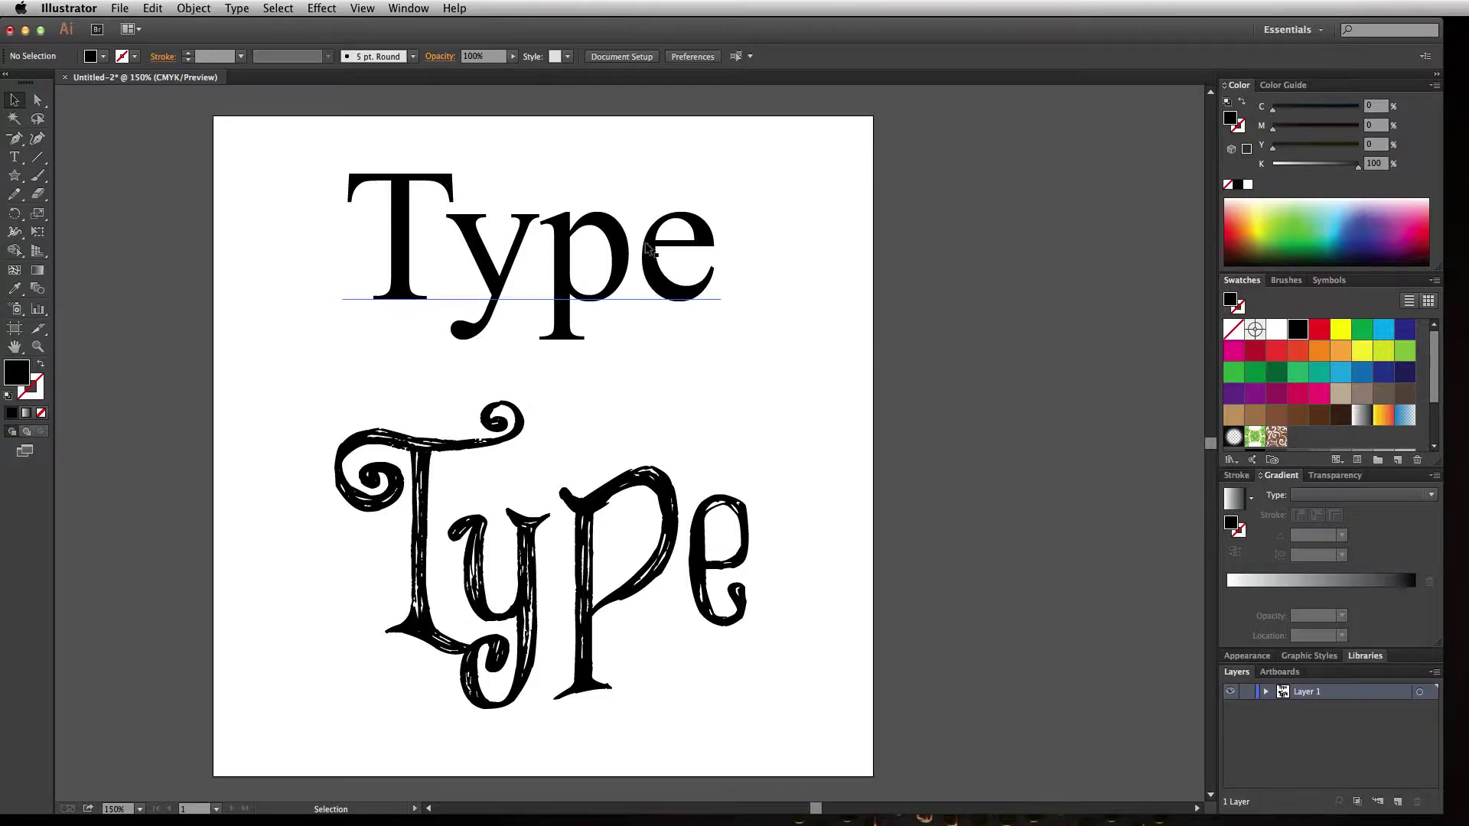
- Check the fonts of the serif, script and hand-drawn 'Type' words
left_click(570, 244)
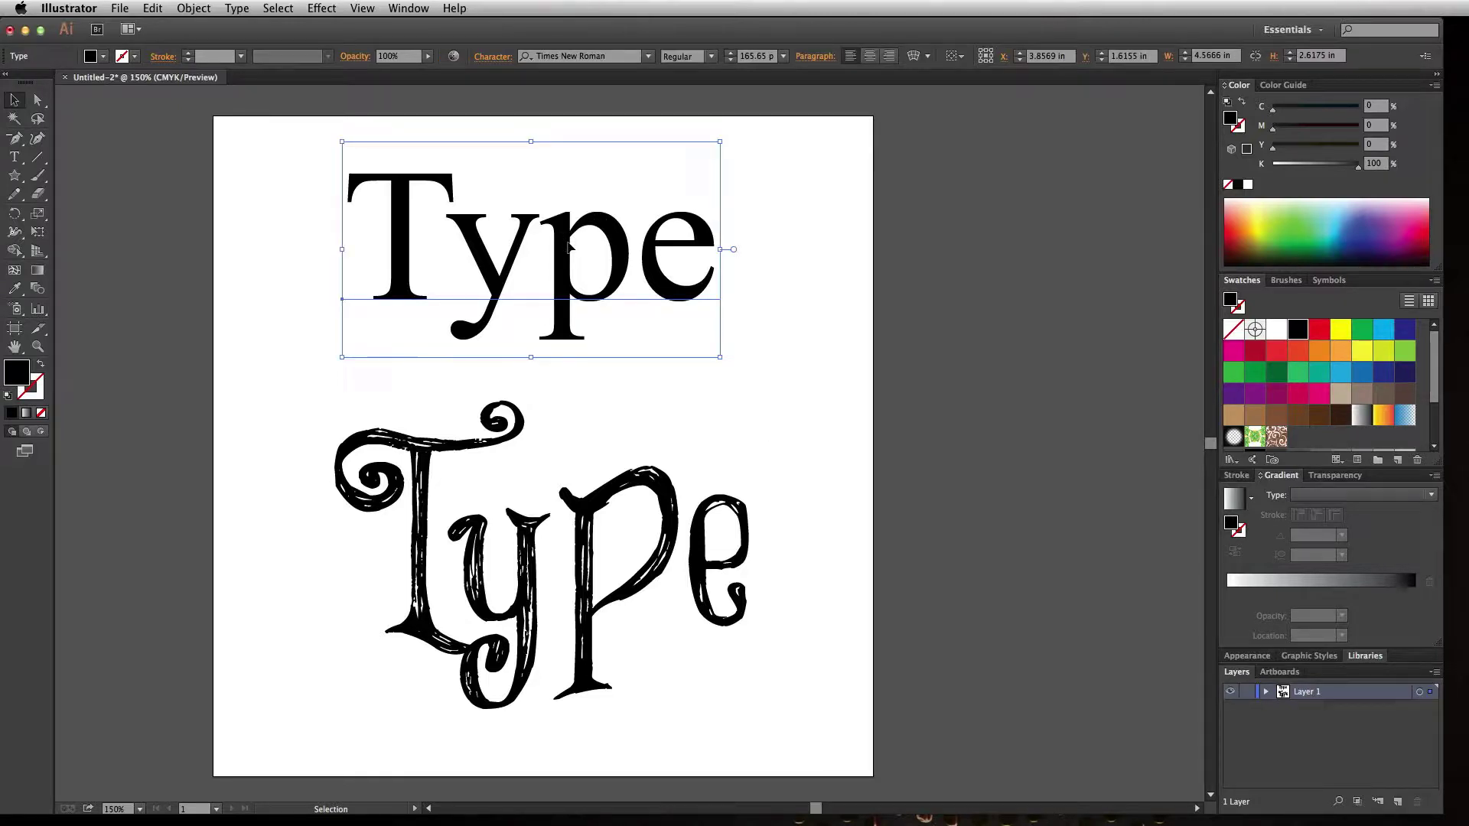
left_click(587, 557)
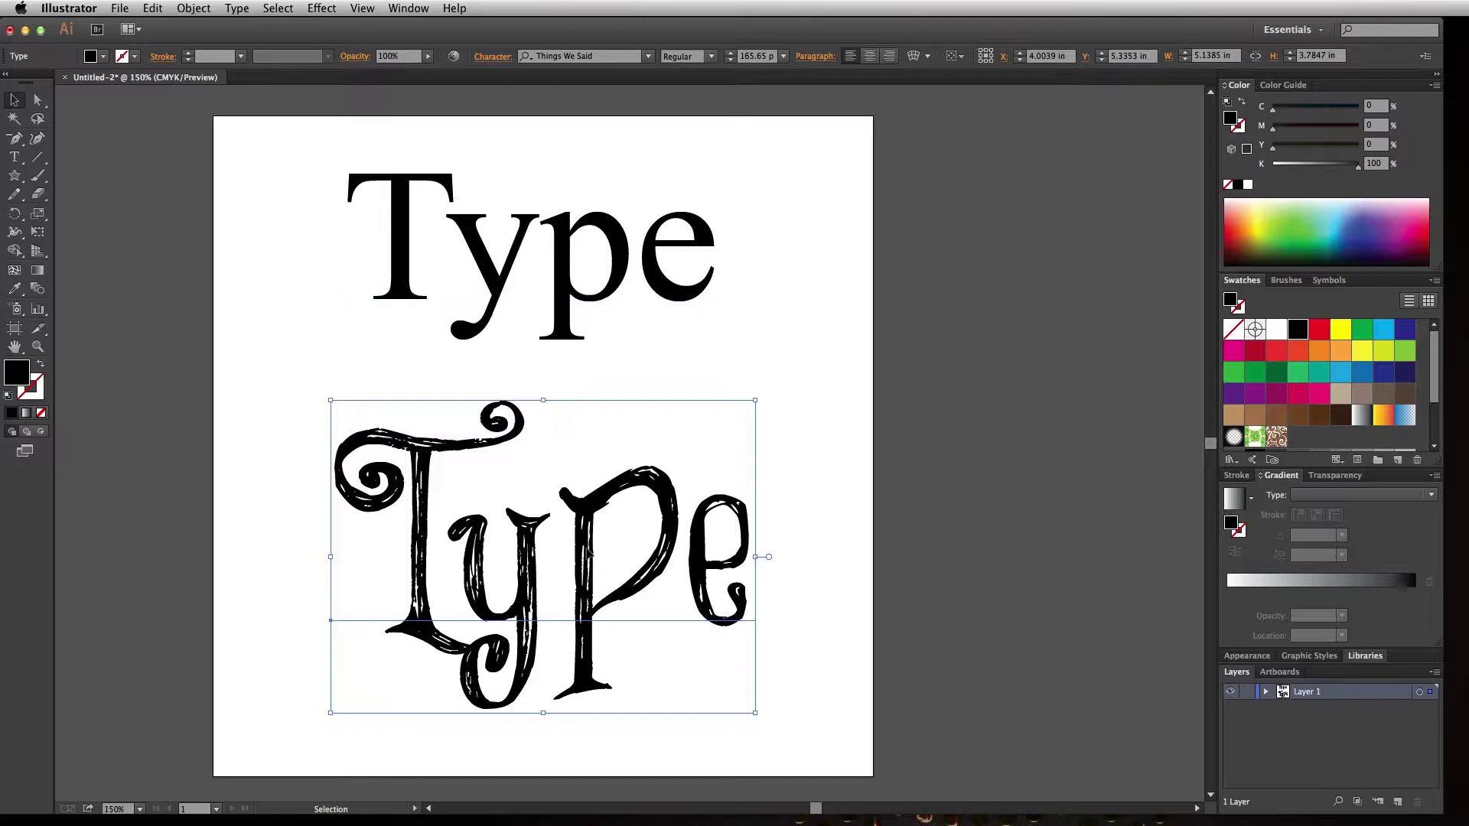
left_click(566, 289)
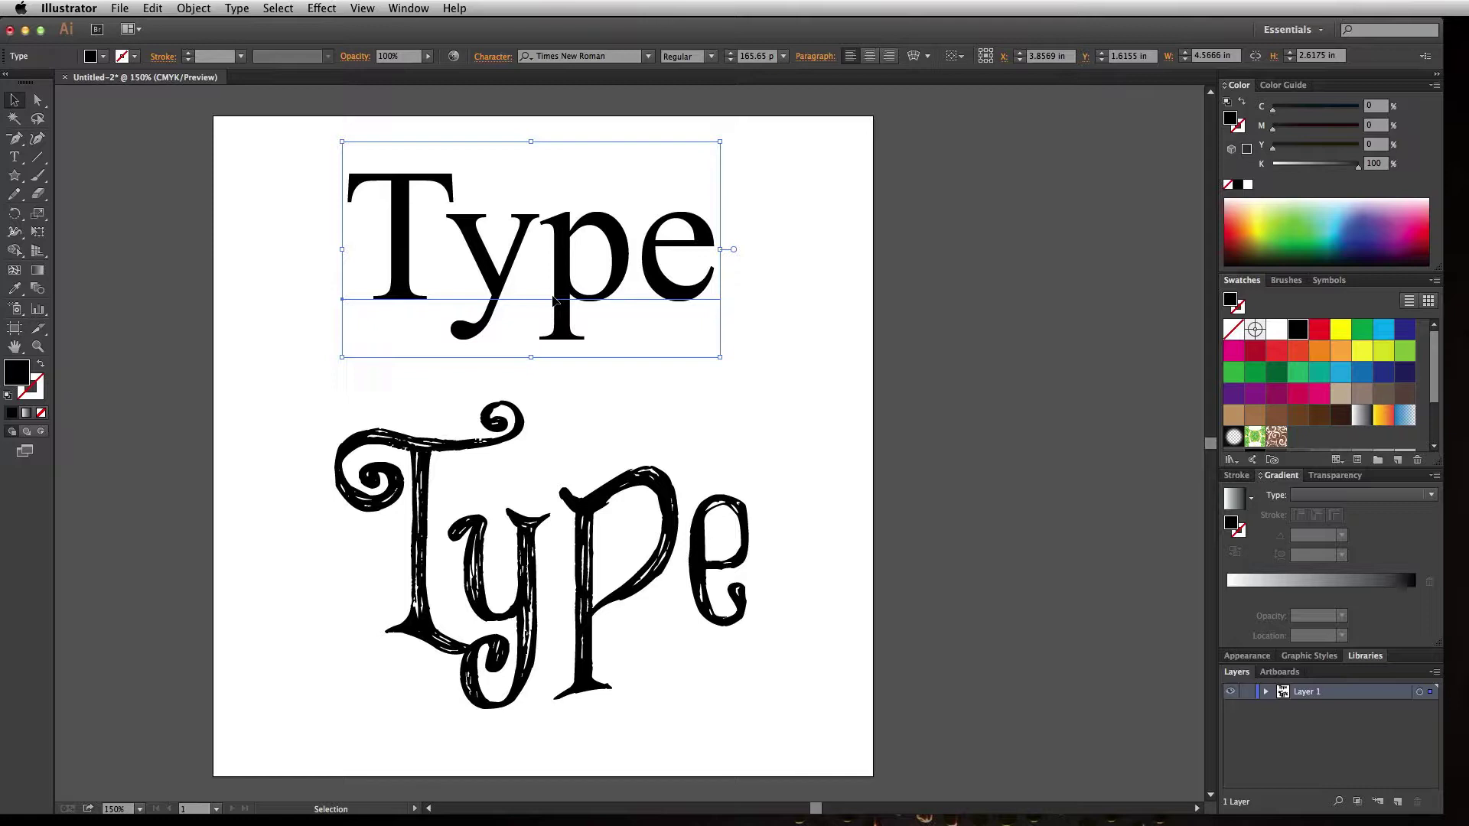
left_click(593, 631)
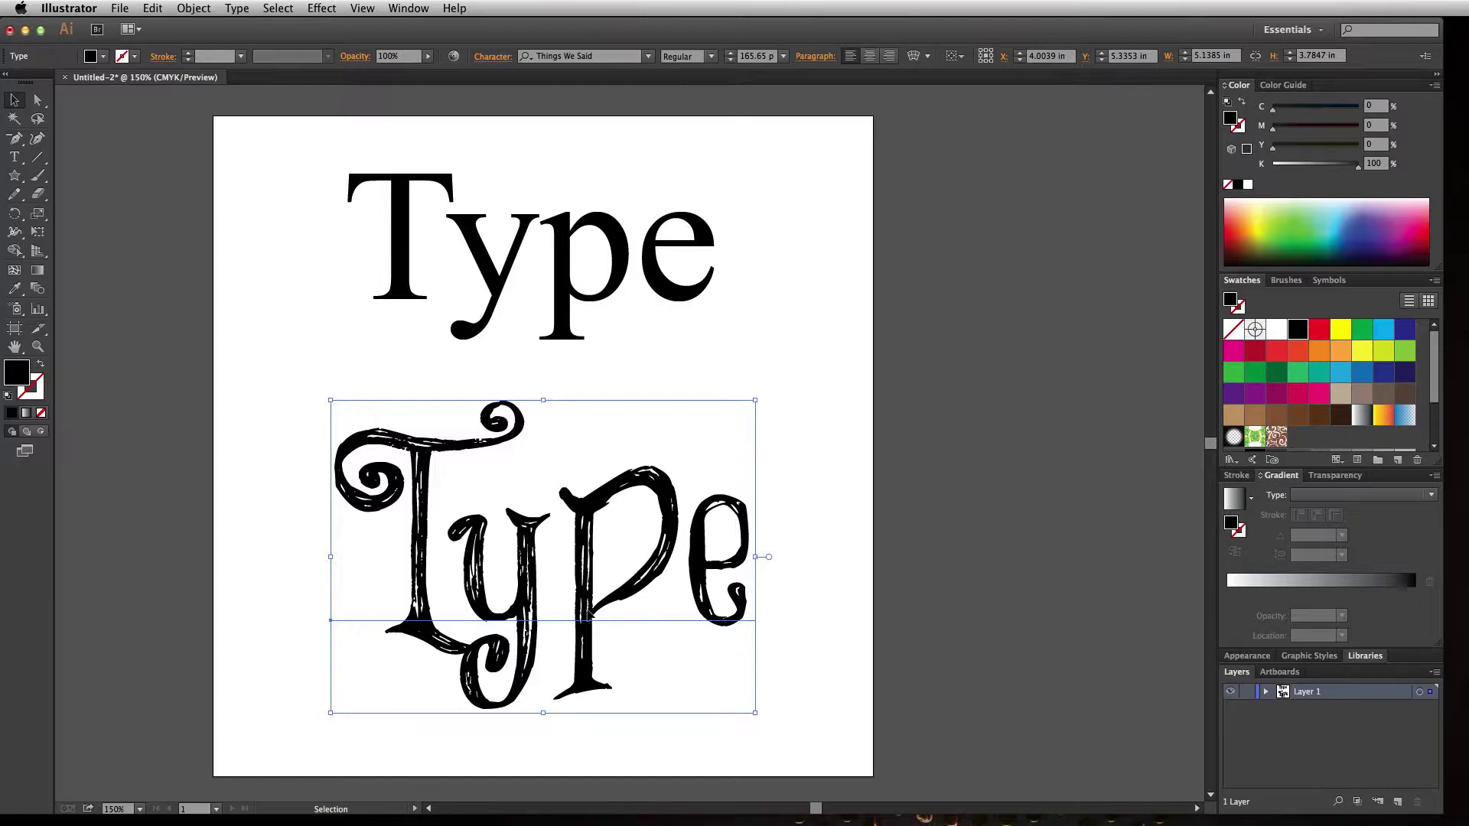
- Open ai-type.ai from recent files, which reports Onky-Italic as missing
left_click(117, 9)
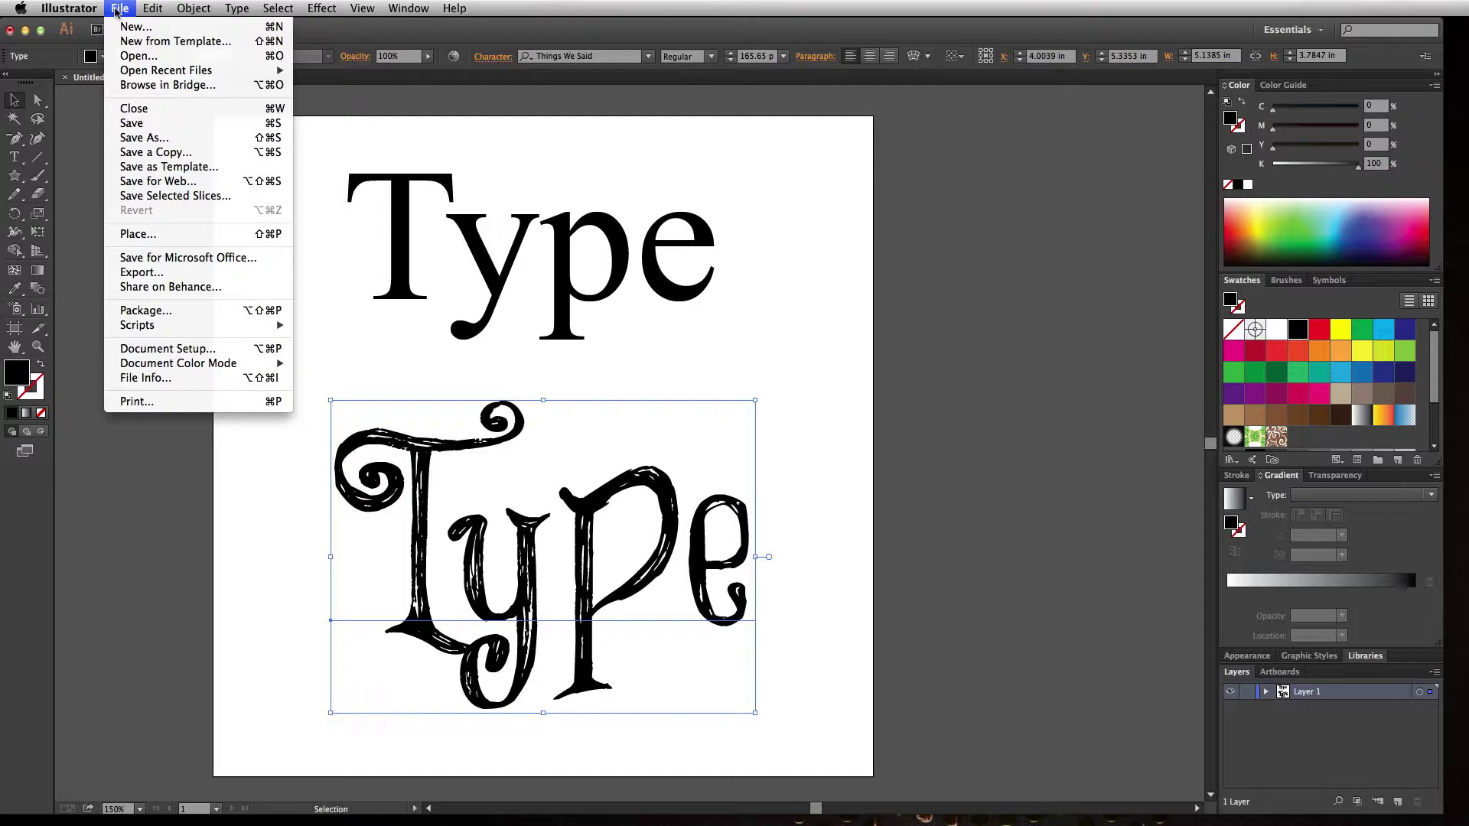
mouse_move(144, 71)
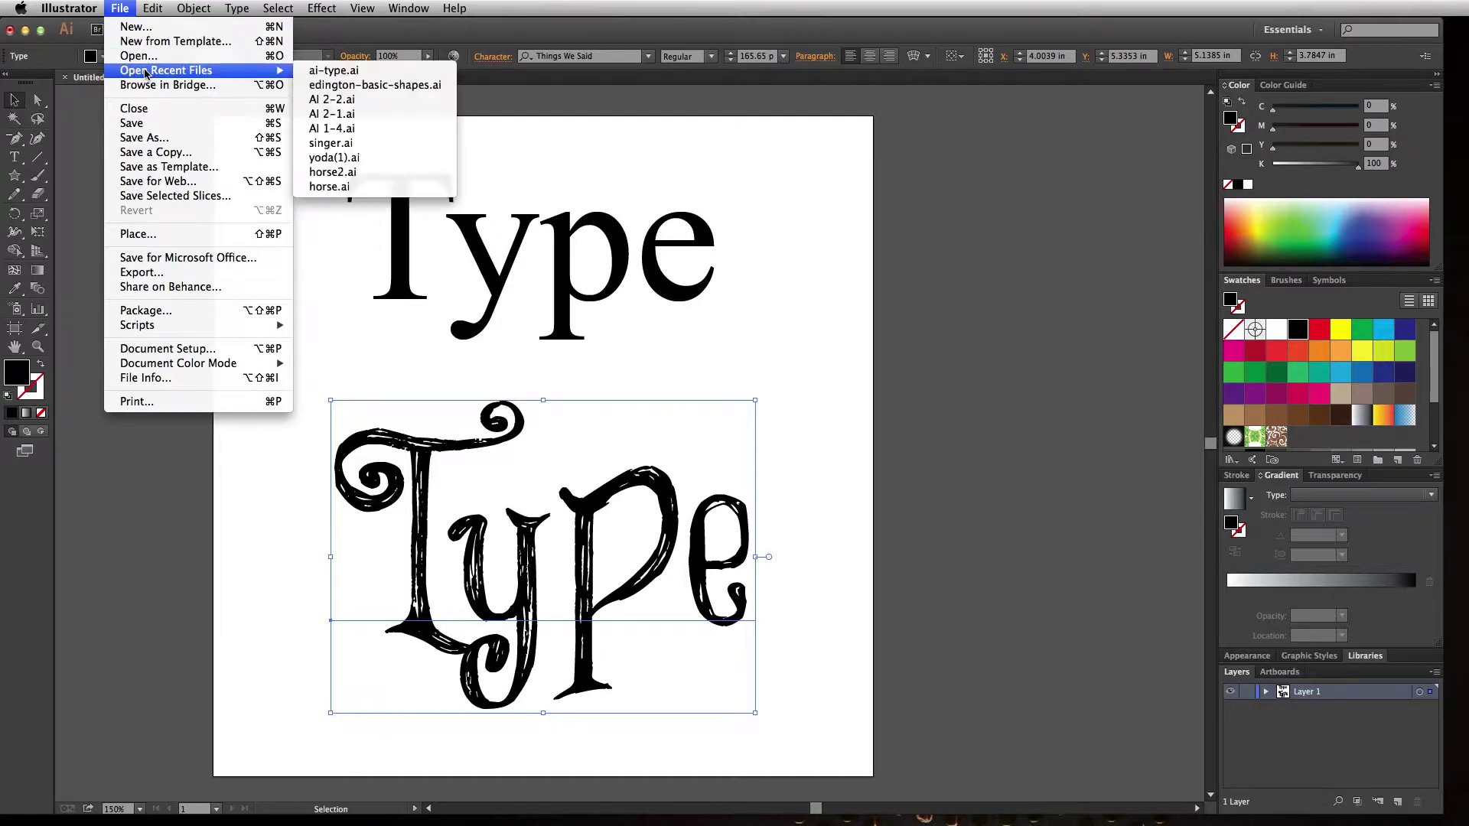
left_click(324, 72)
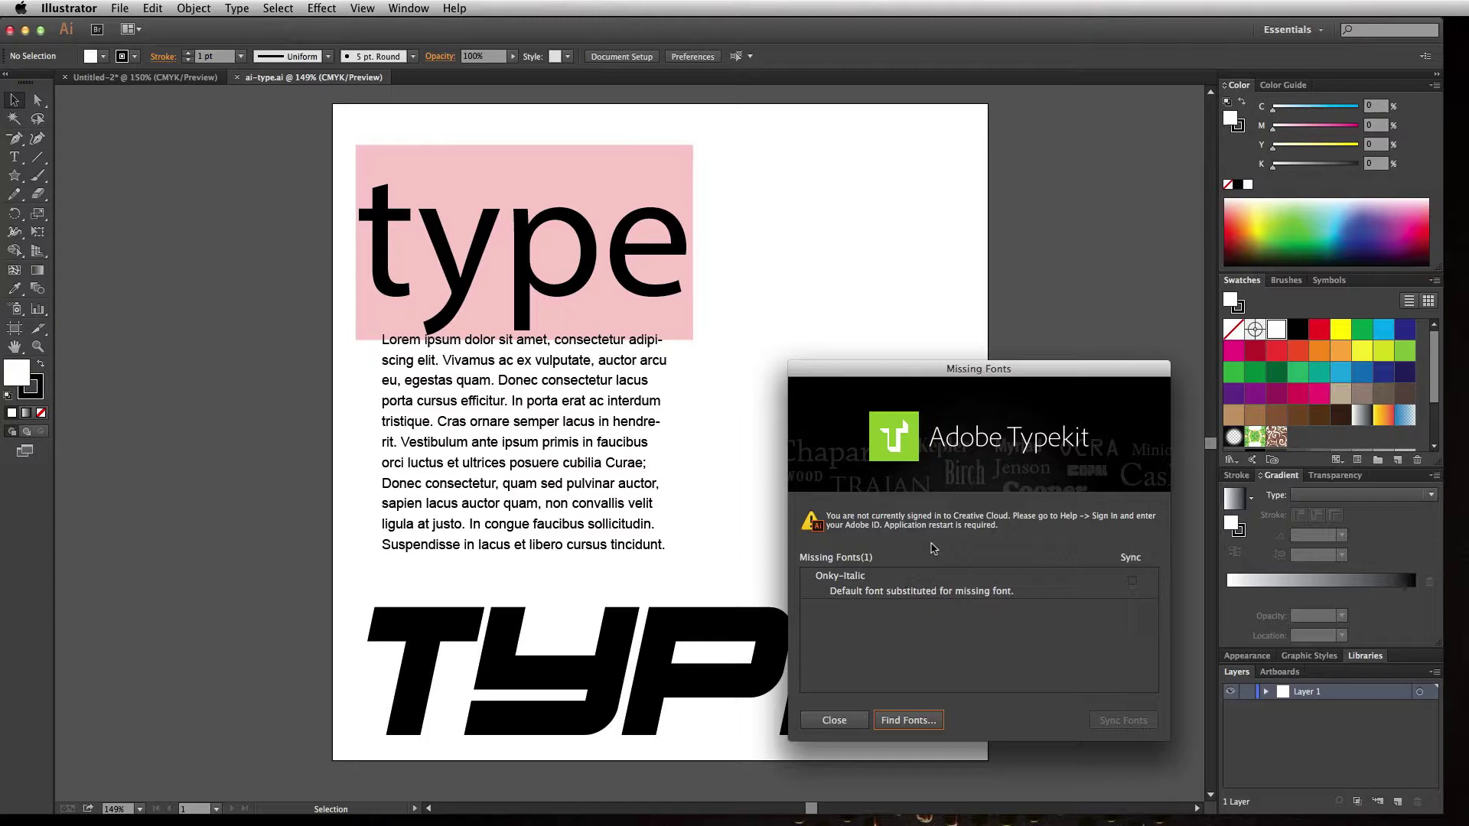
- Dismiss the Missing Fonts warning and nudge the pink 'type' heading up and to the right
left_click(834, 719)
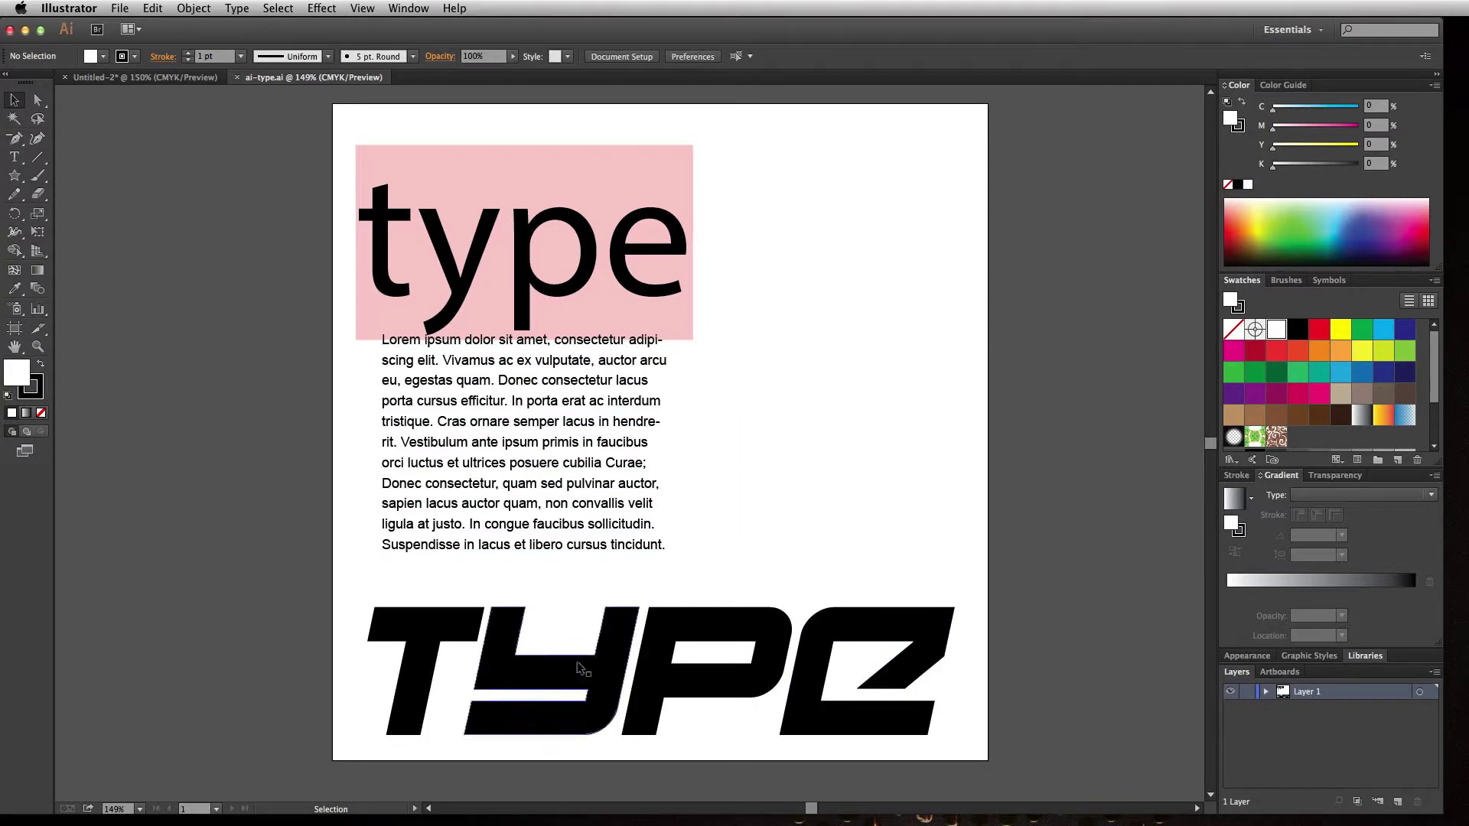
left_click(540, 431)
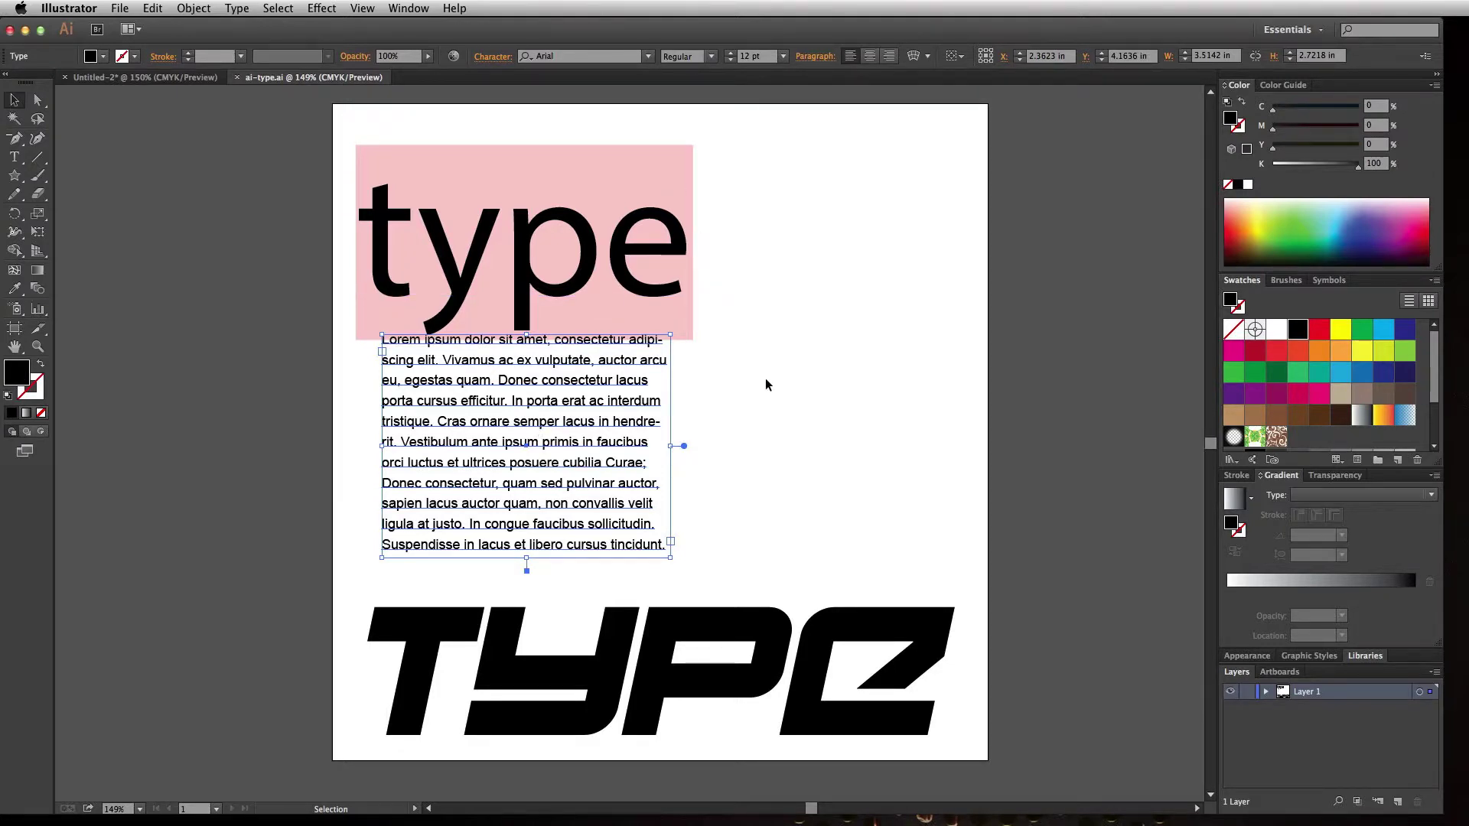
left_click_drag(515, 236, 520, 206)
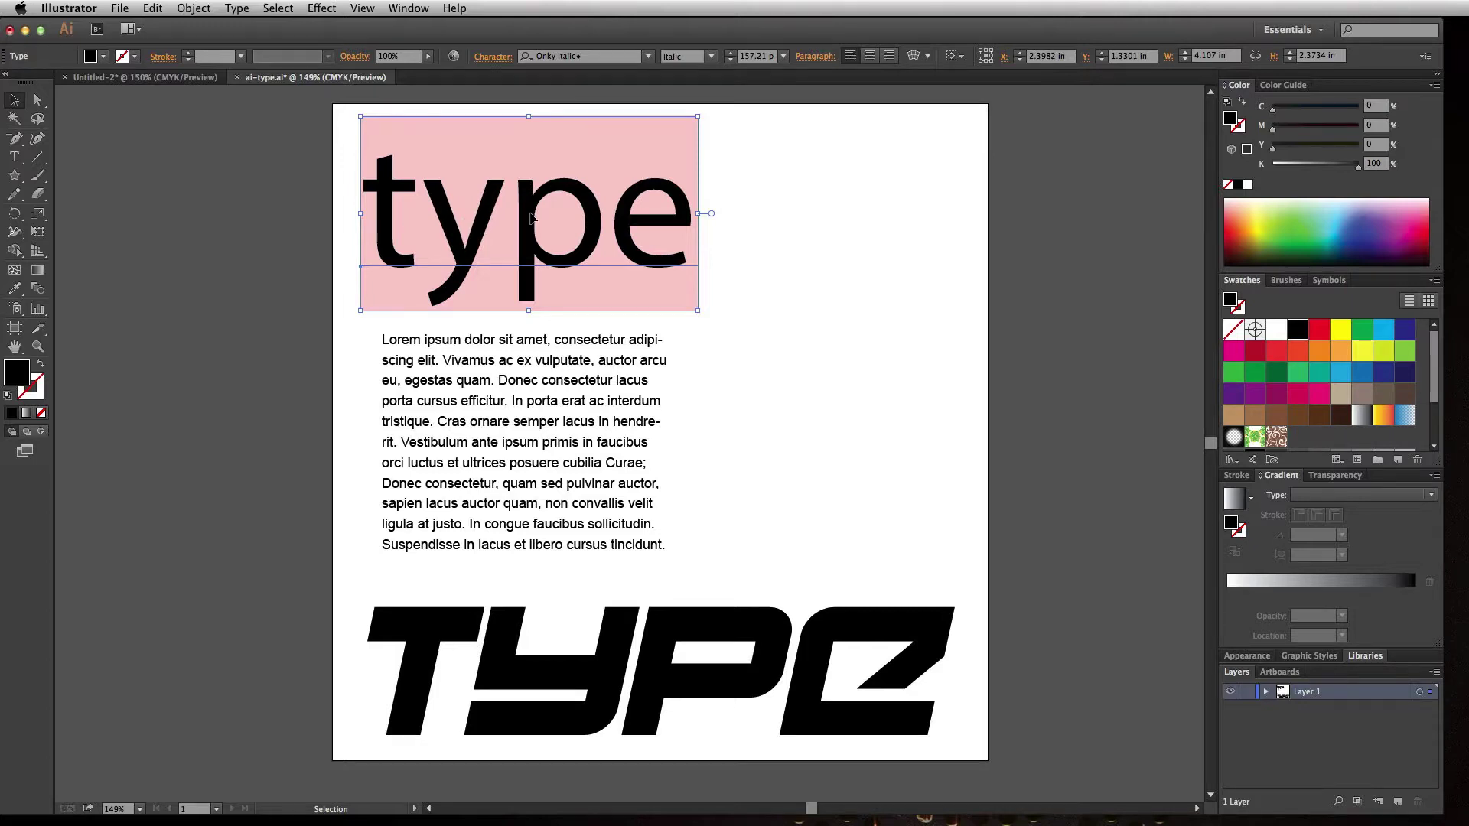
left_click_drag(528, 218, 562, 231)
left_click(600, 685)
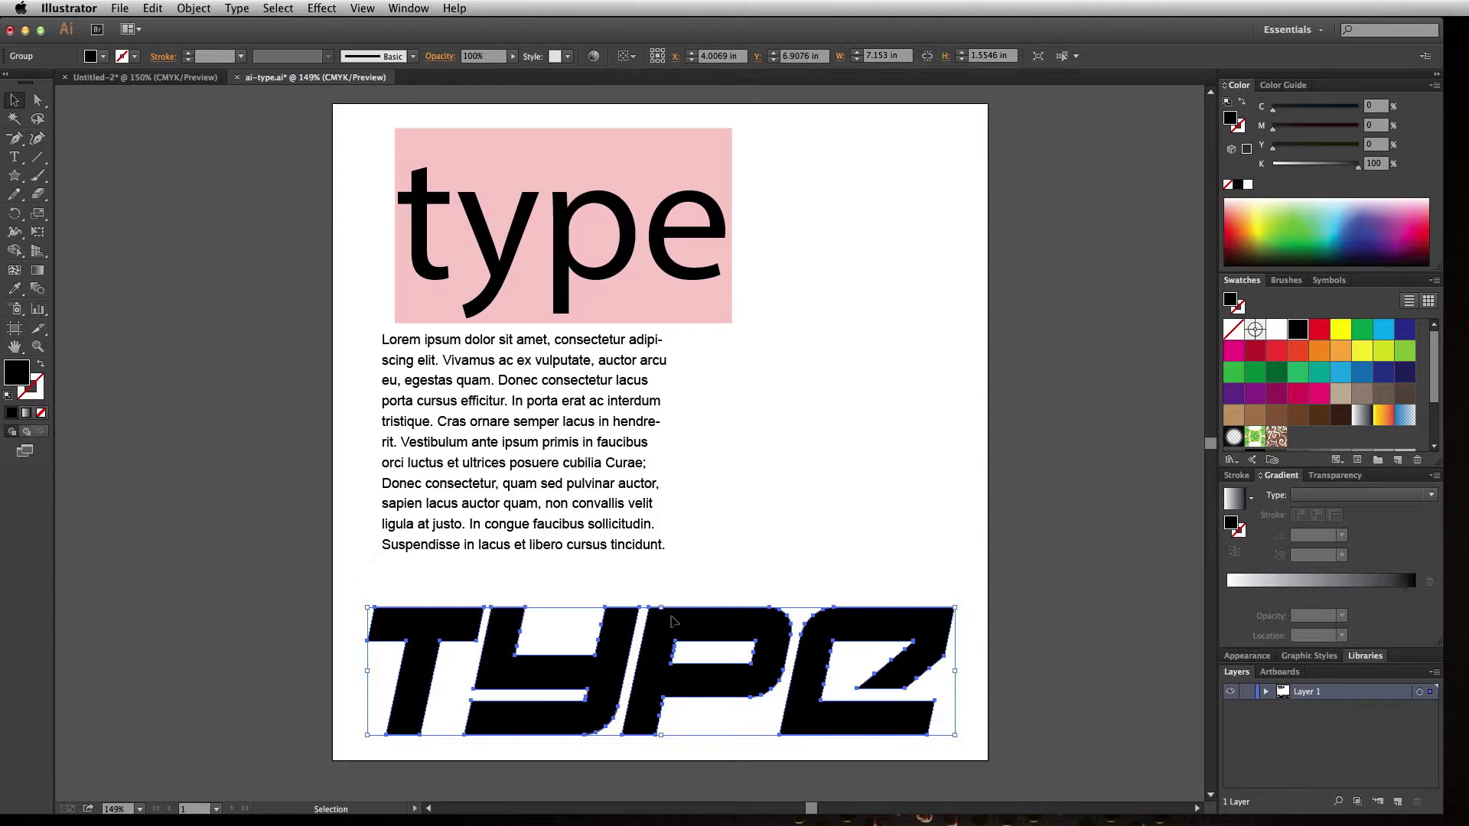
- Replace the final 'e' of the pink heading with 'o' so it reads 'typo'
left_click(679, 593)
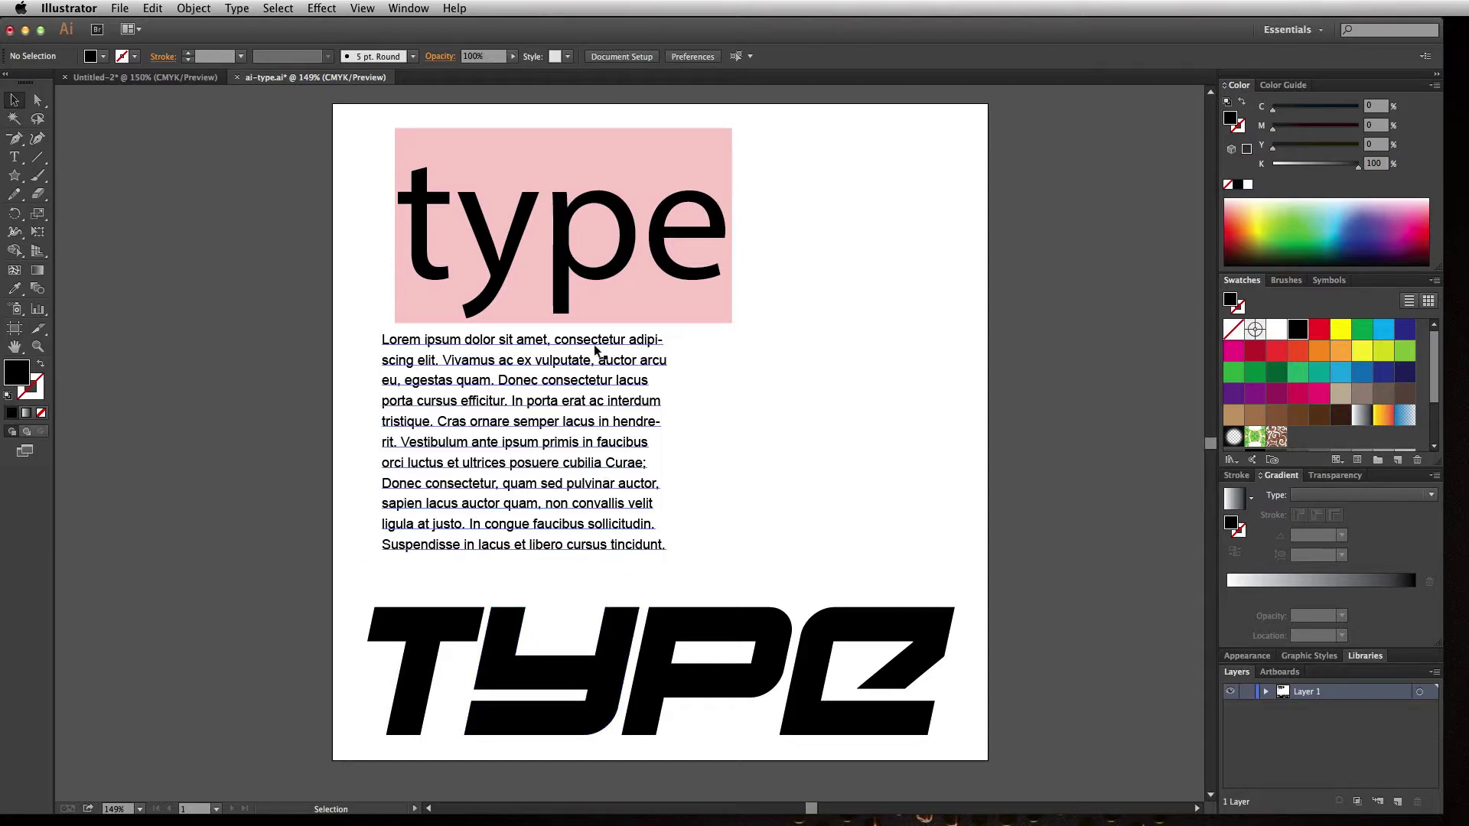
double_click(581, 273)
key("shift+Right")
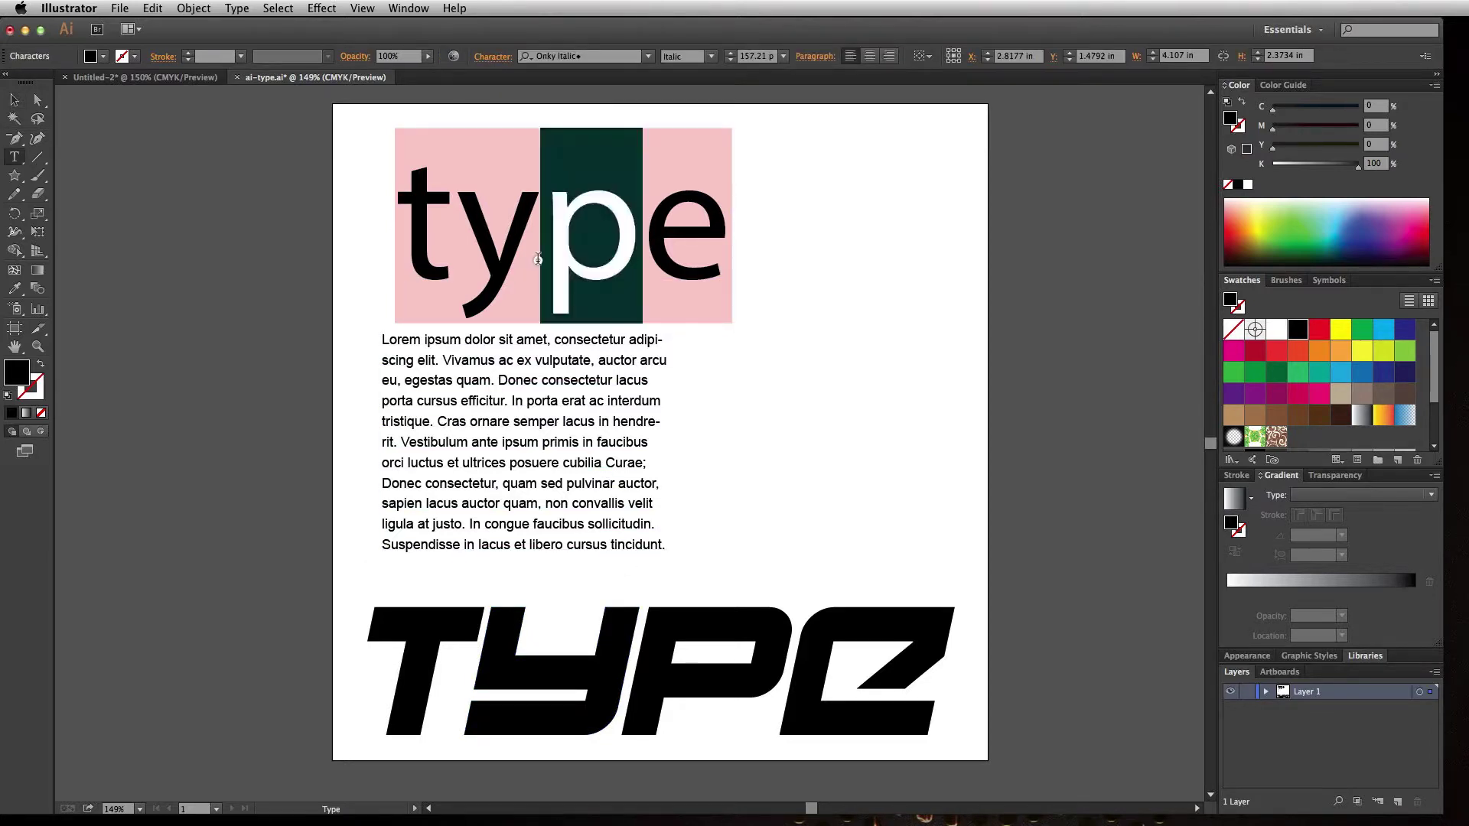
key("Right")
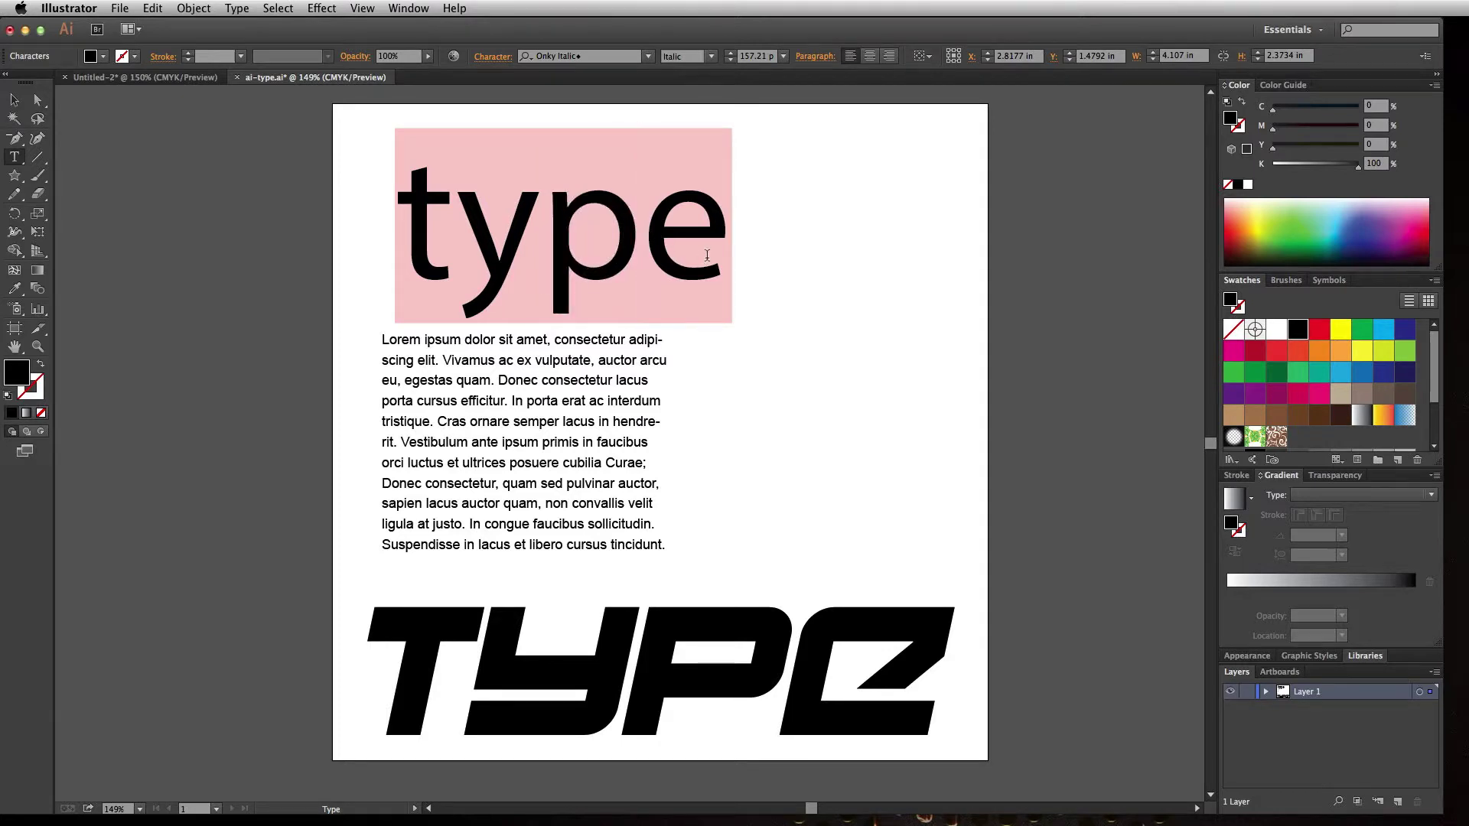
key("shift+Right")
type("o")
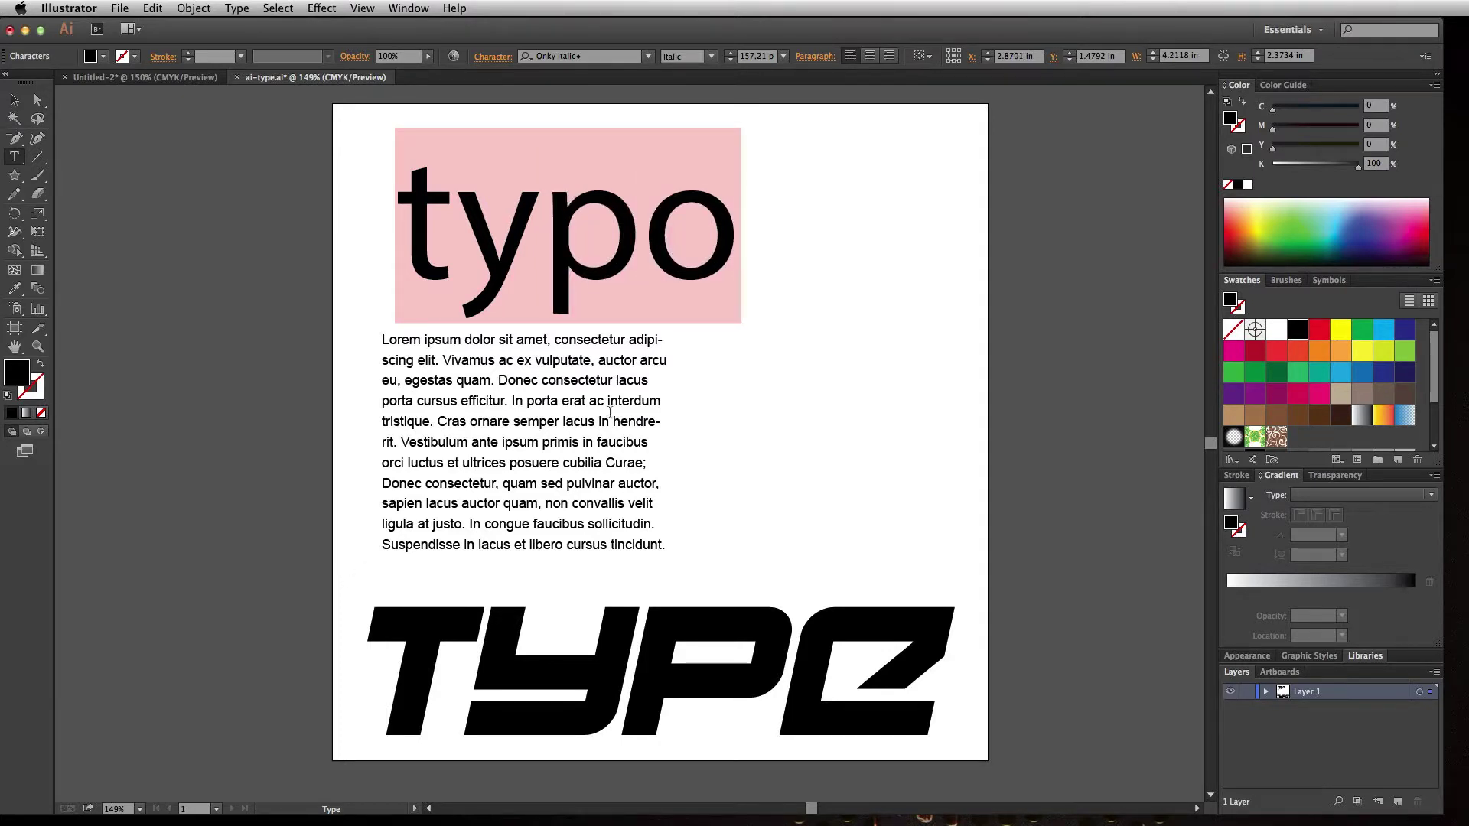
key("Left")
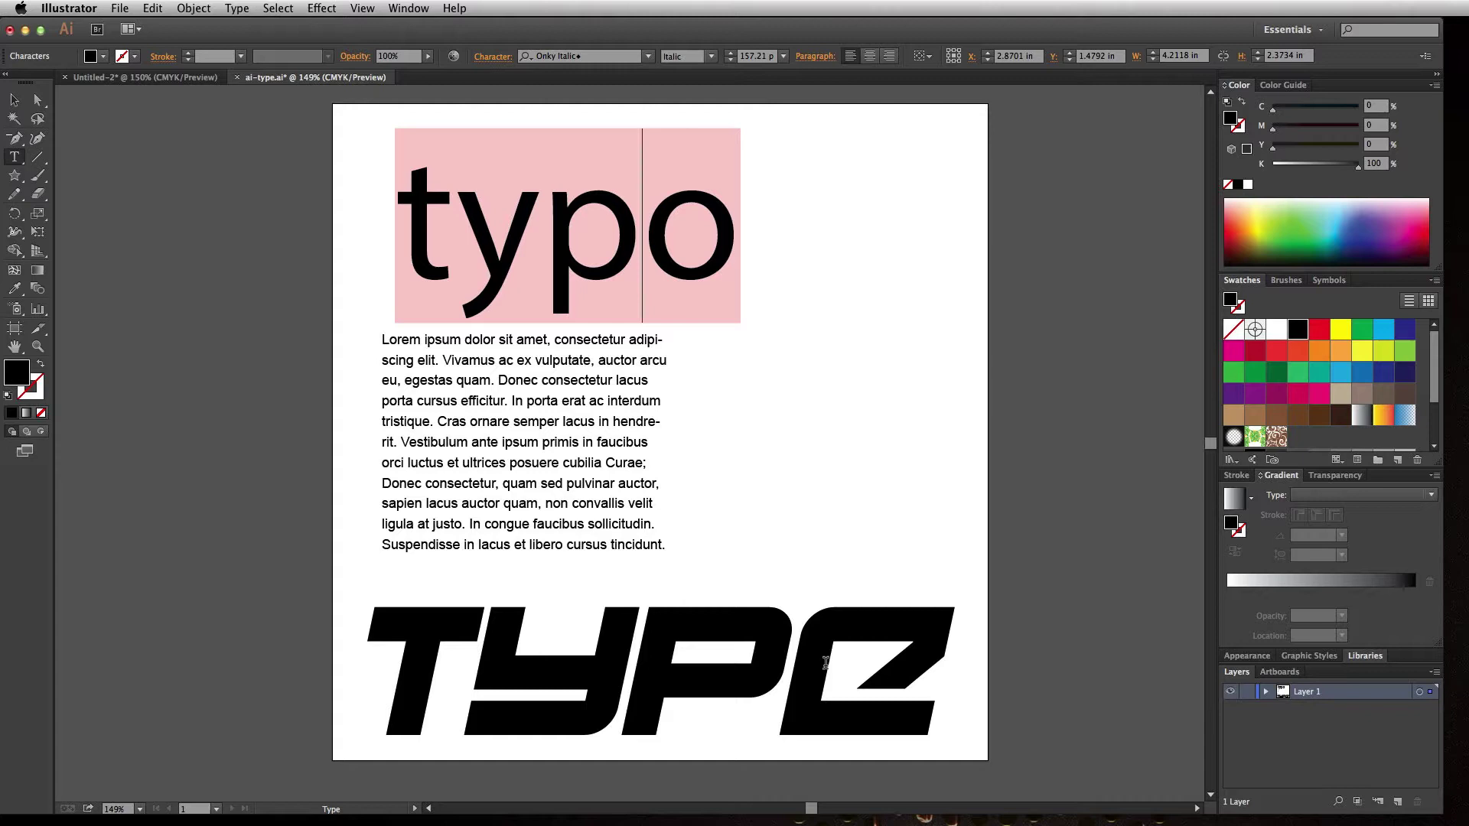
- In Untitled-2, convert the hand-drawn 'Type' word to outlines
left_click(189, 81)
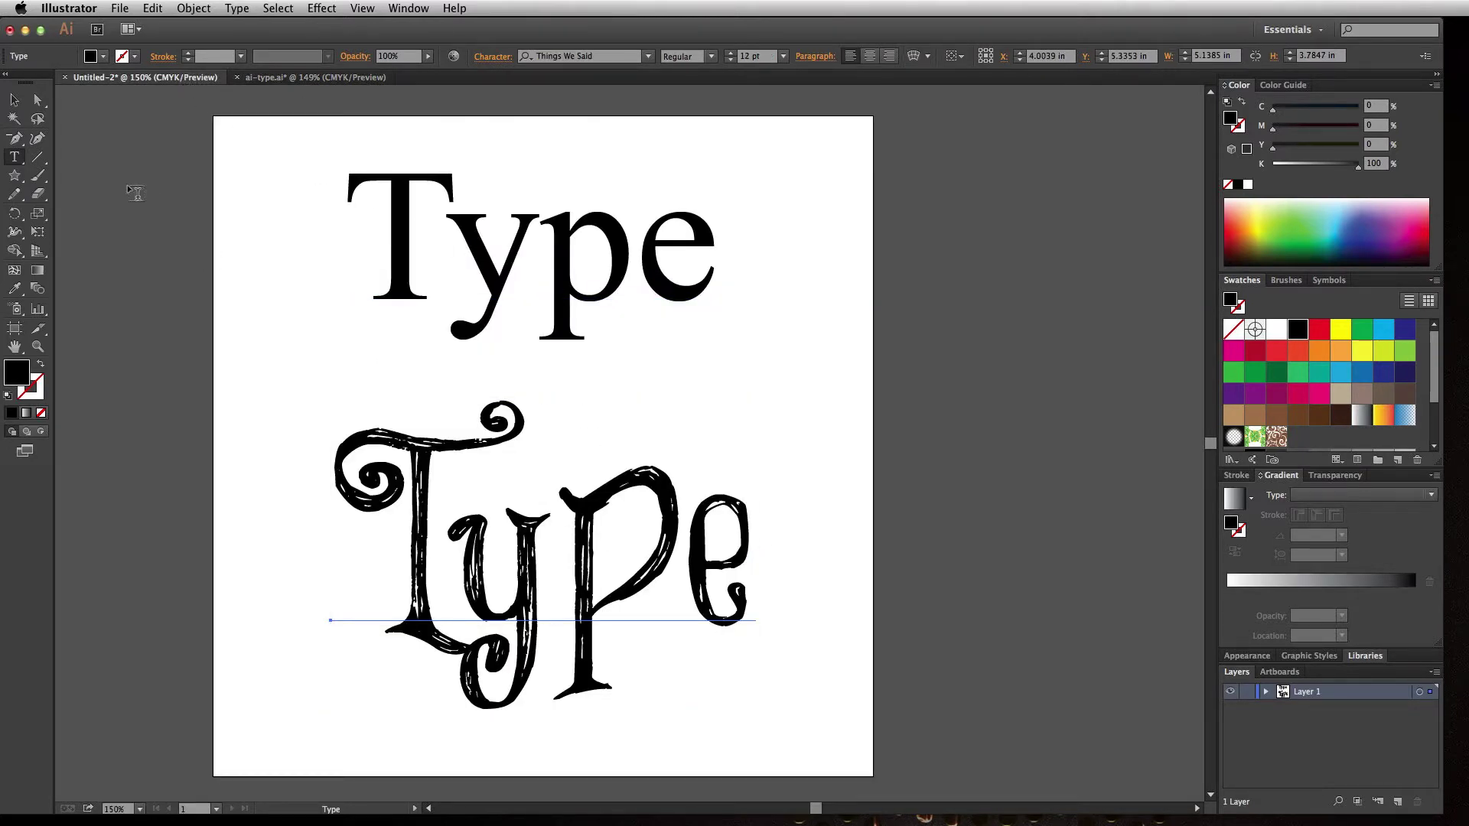
left_click(15, 100)
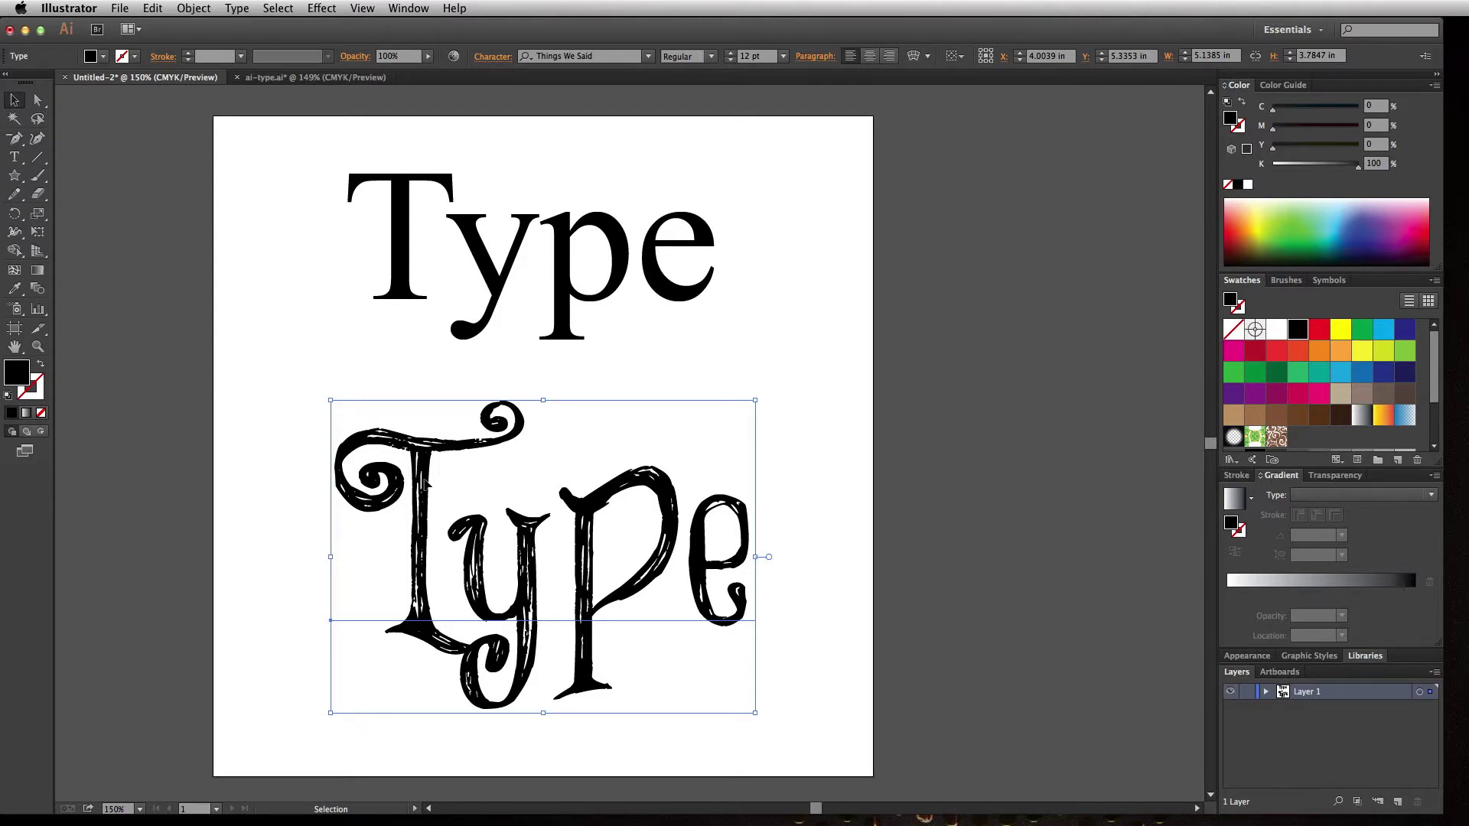
left_click(194, 8)
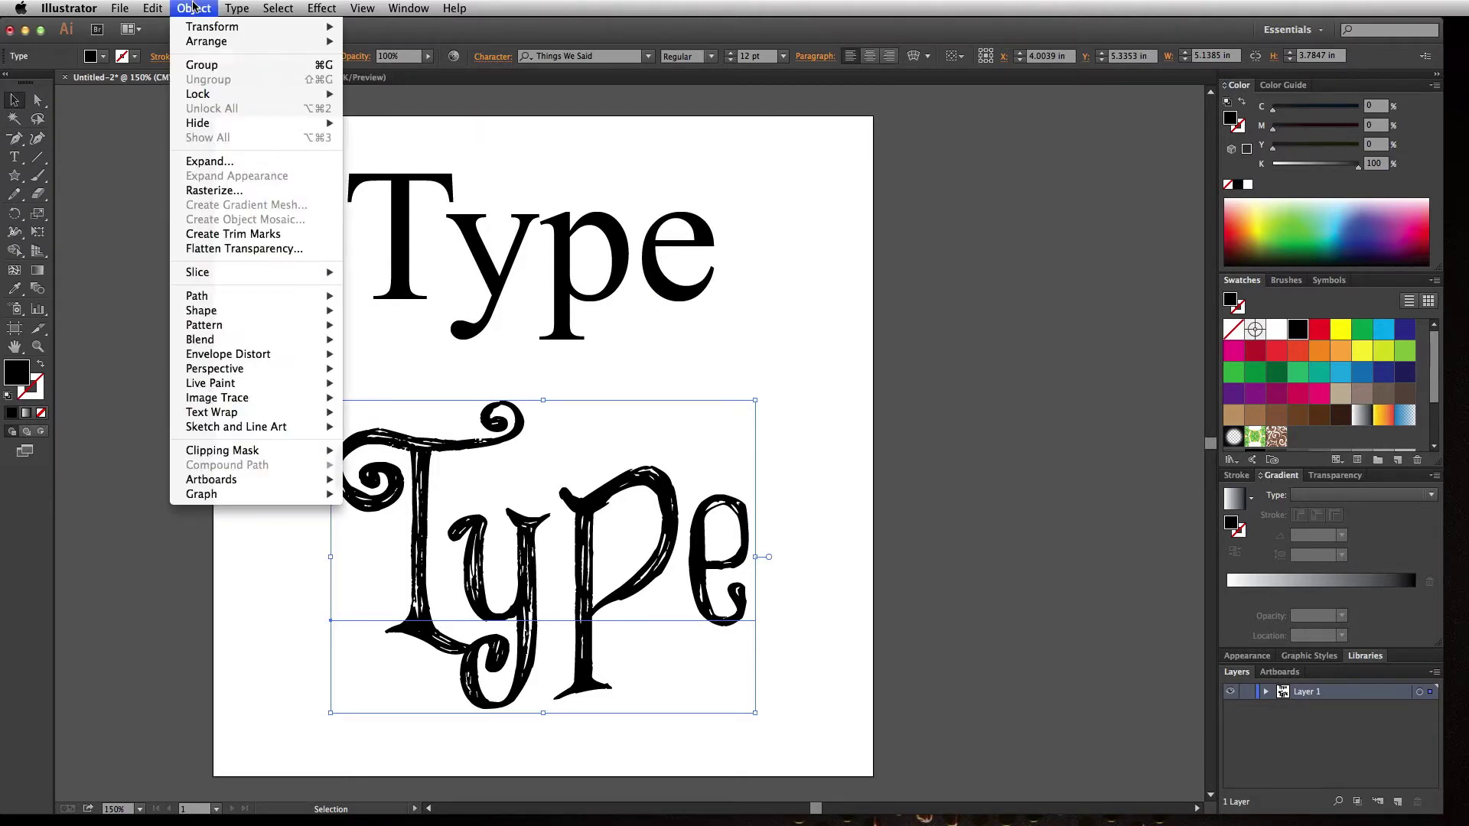
mouse_move(231, 7)
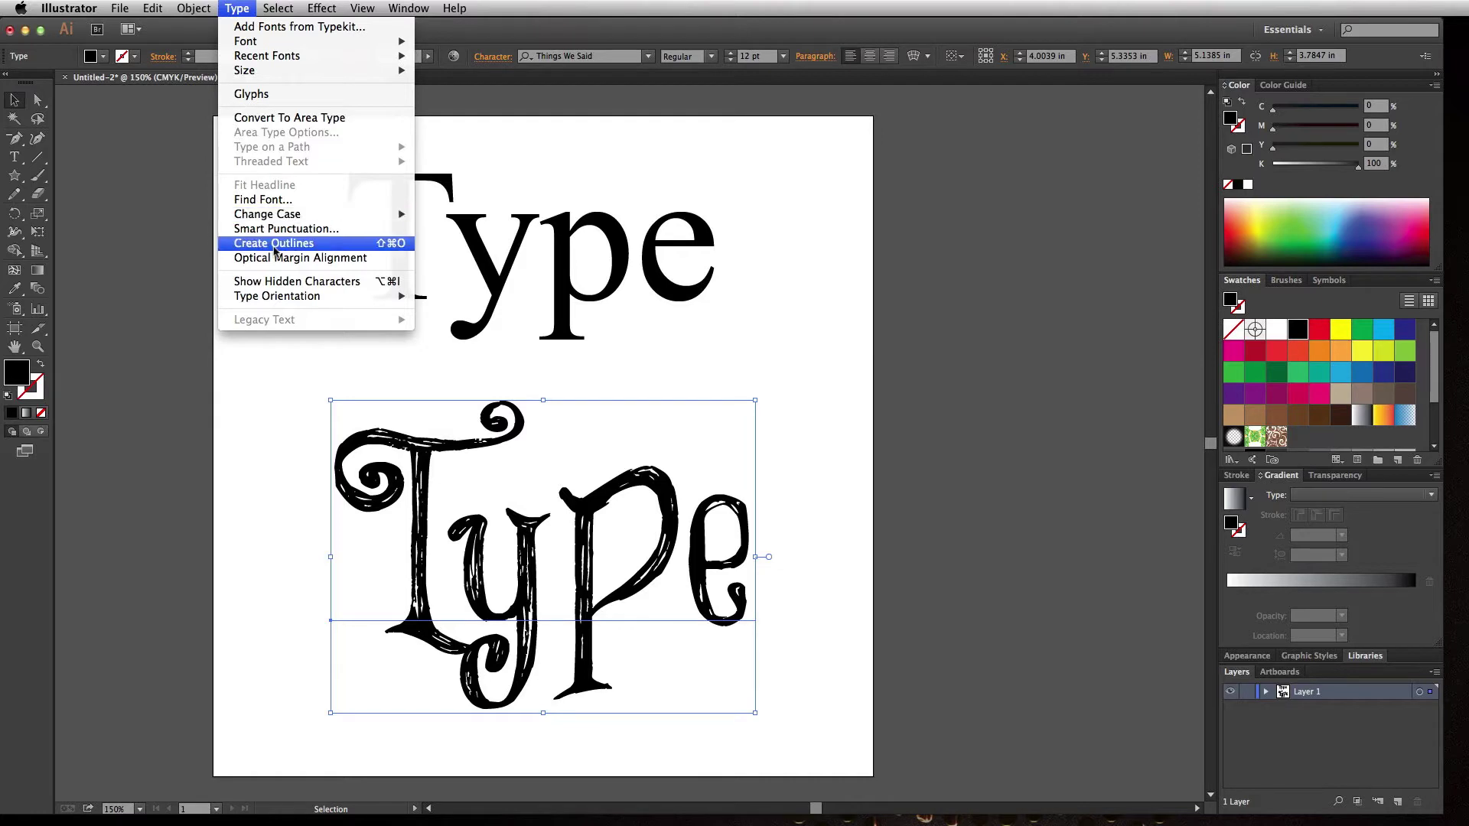
left_click(274, 243)
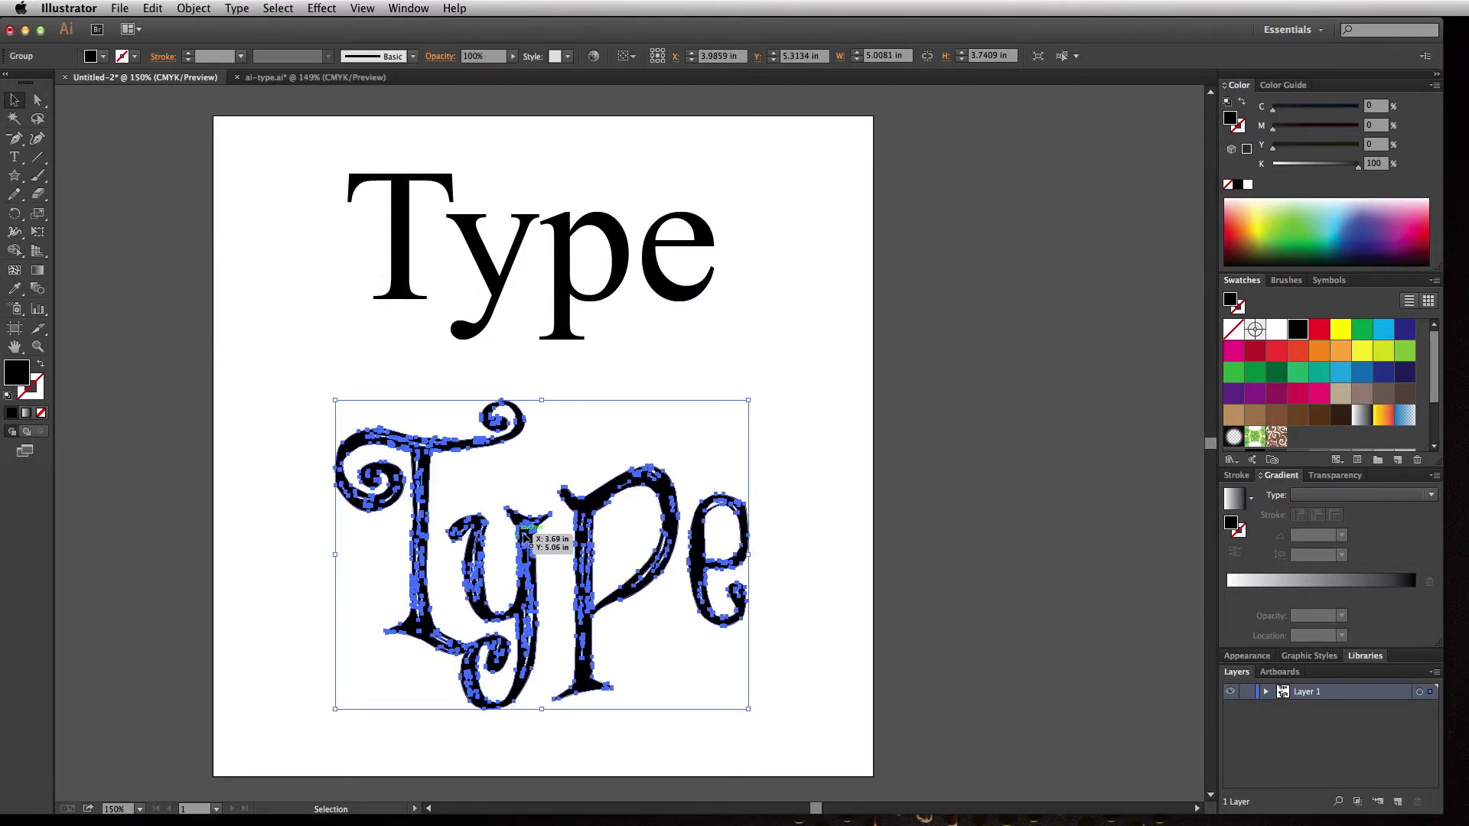
- Inspect the outlined hand-drawn letters, then select the serif 'Type' word
left_click(809, 465)
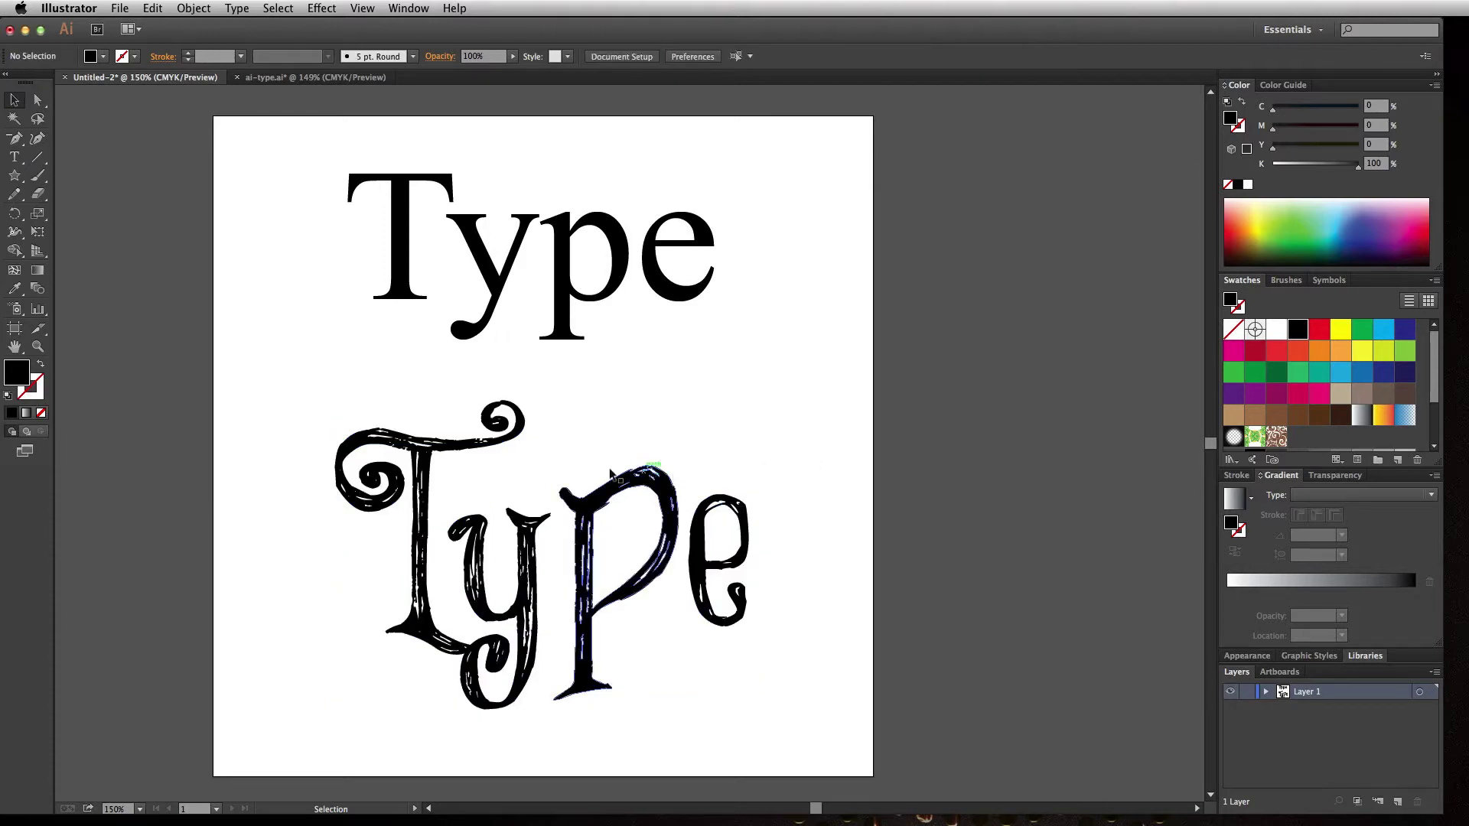
left_click(497, 425)
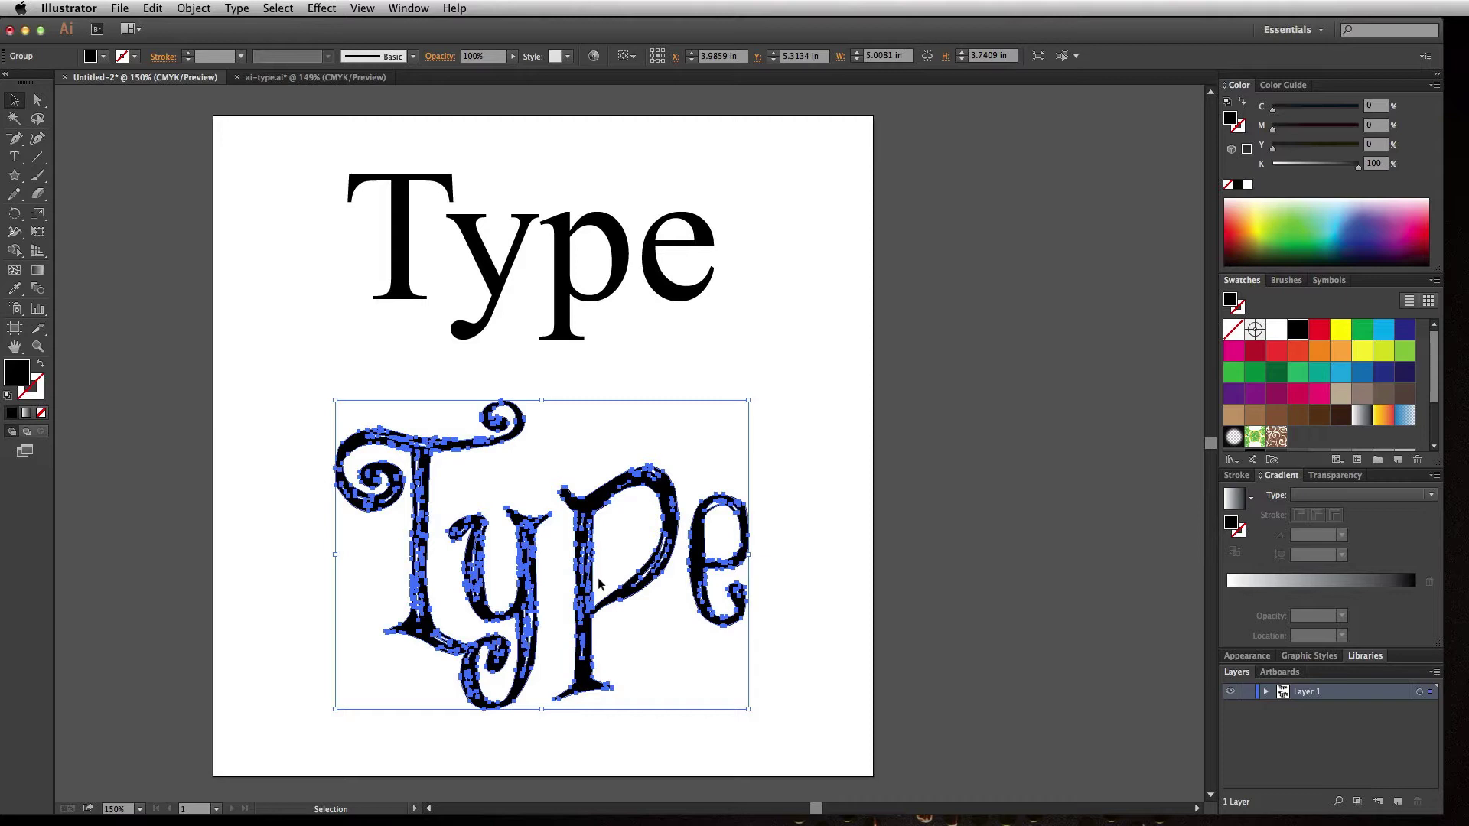
left_click(558, 298)
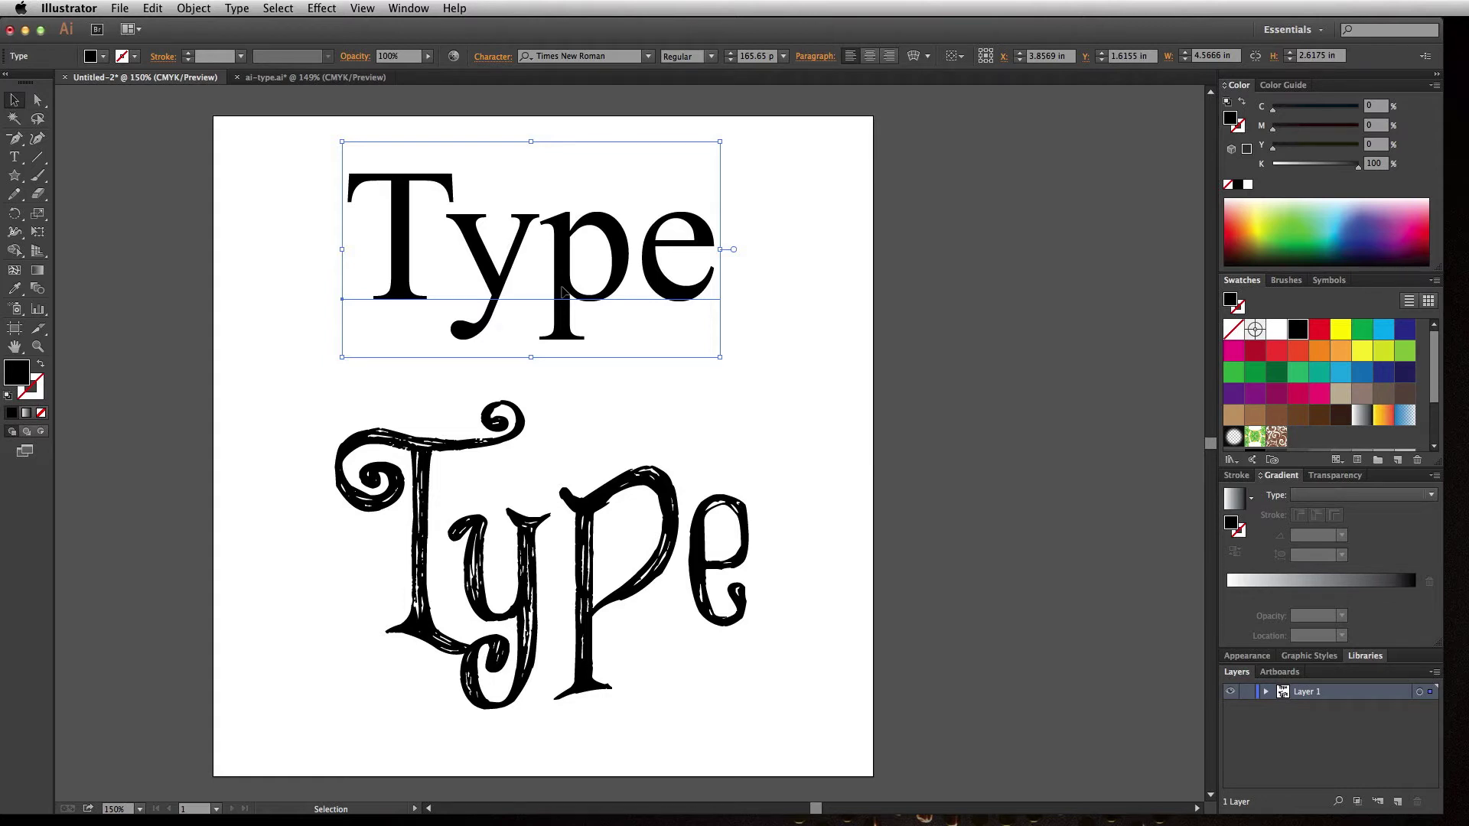
- Create outlines from the selected Times New Roman 'Type' word
left_click(236, 9)
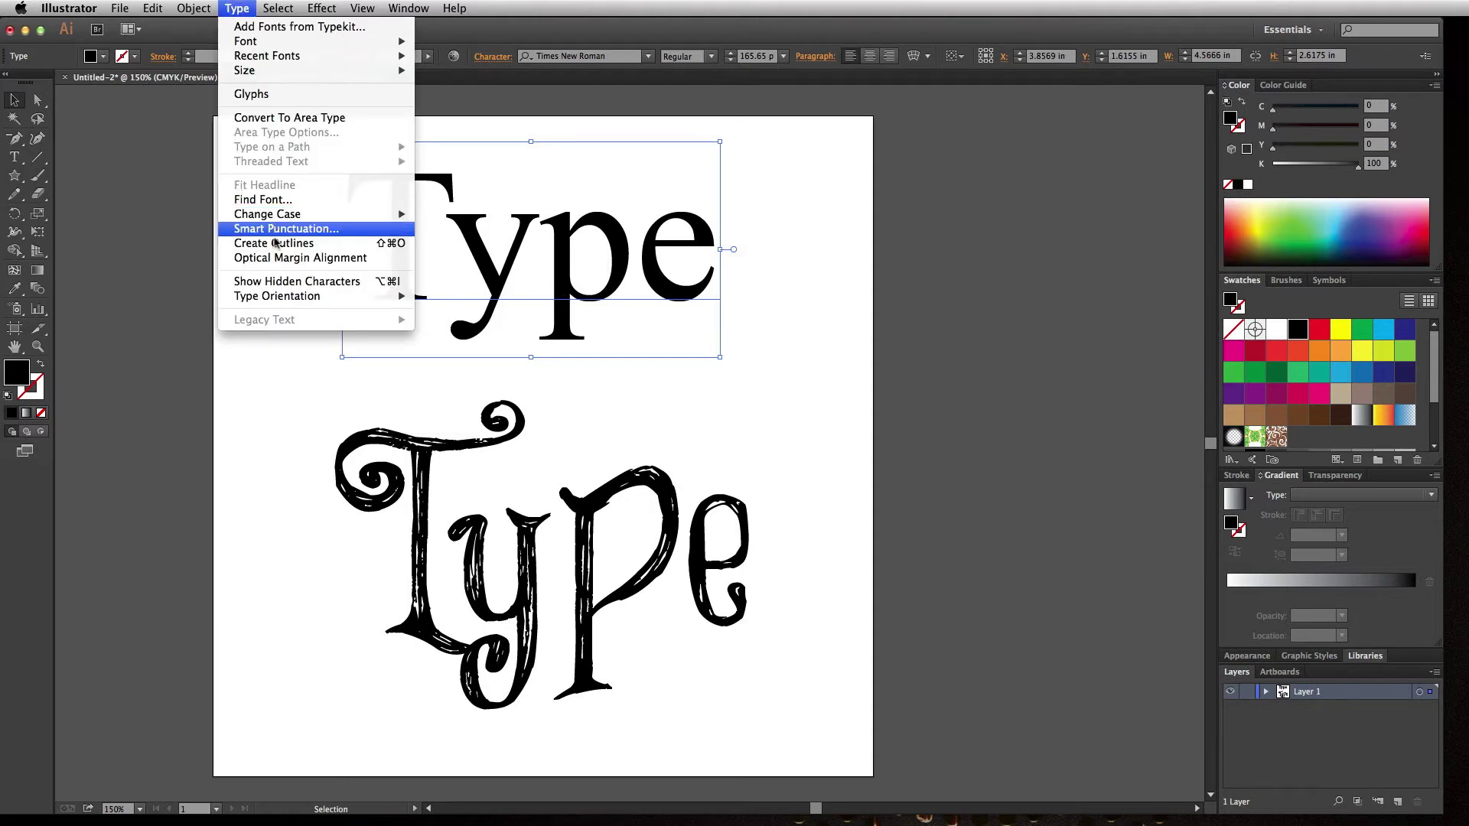
left_click(287, 239)
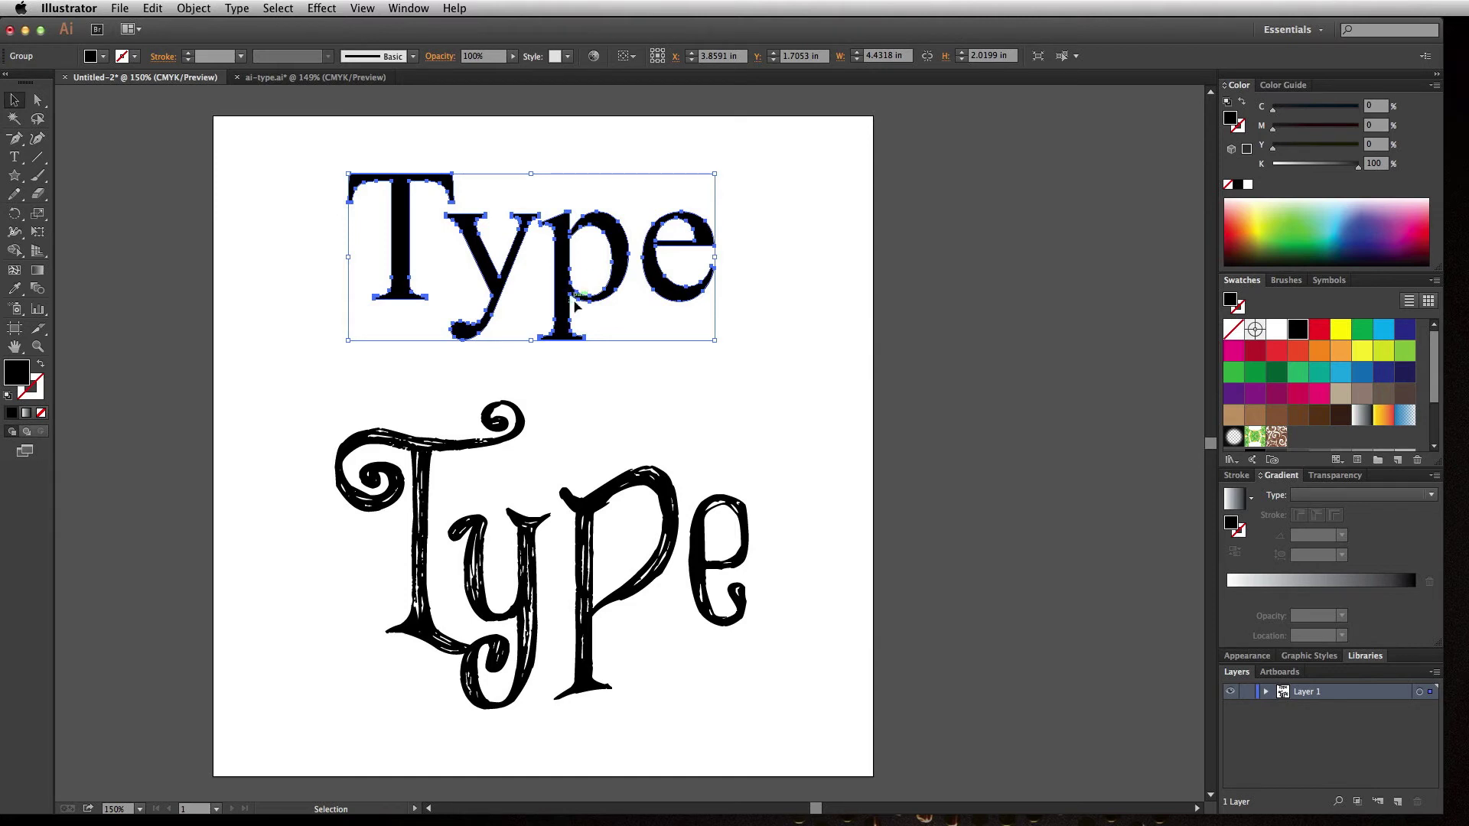
- In ai-type.ai, convert the Lorem ipsum paragraph to outlines and deselect it
left_click(317, 79)
left_click(502, 398)
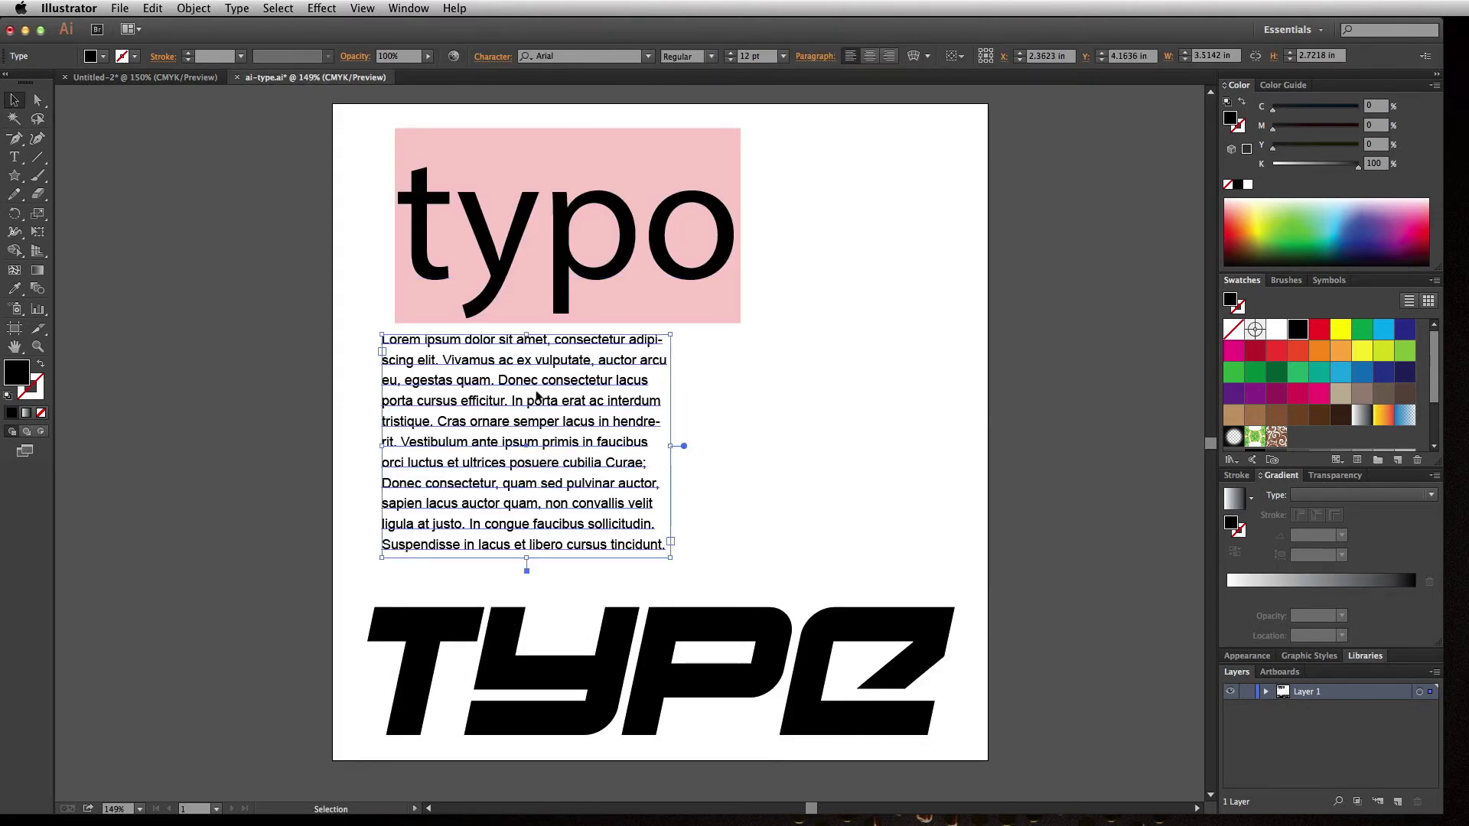
left_click(236, 7)
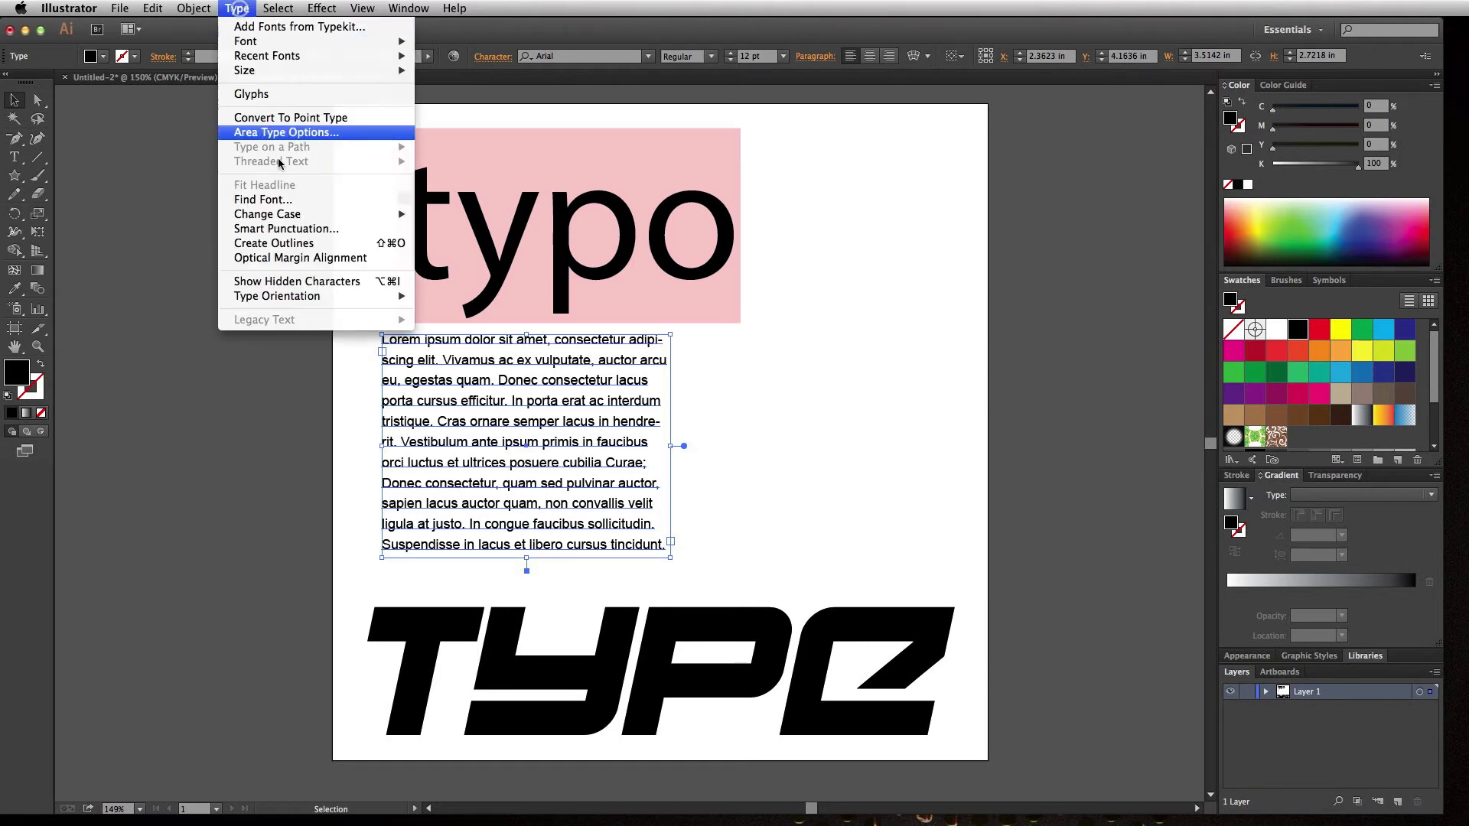
left_click(287, 245)
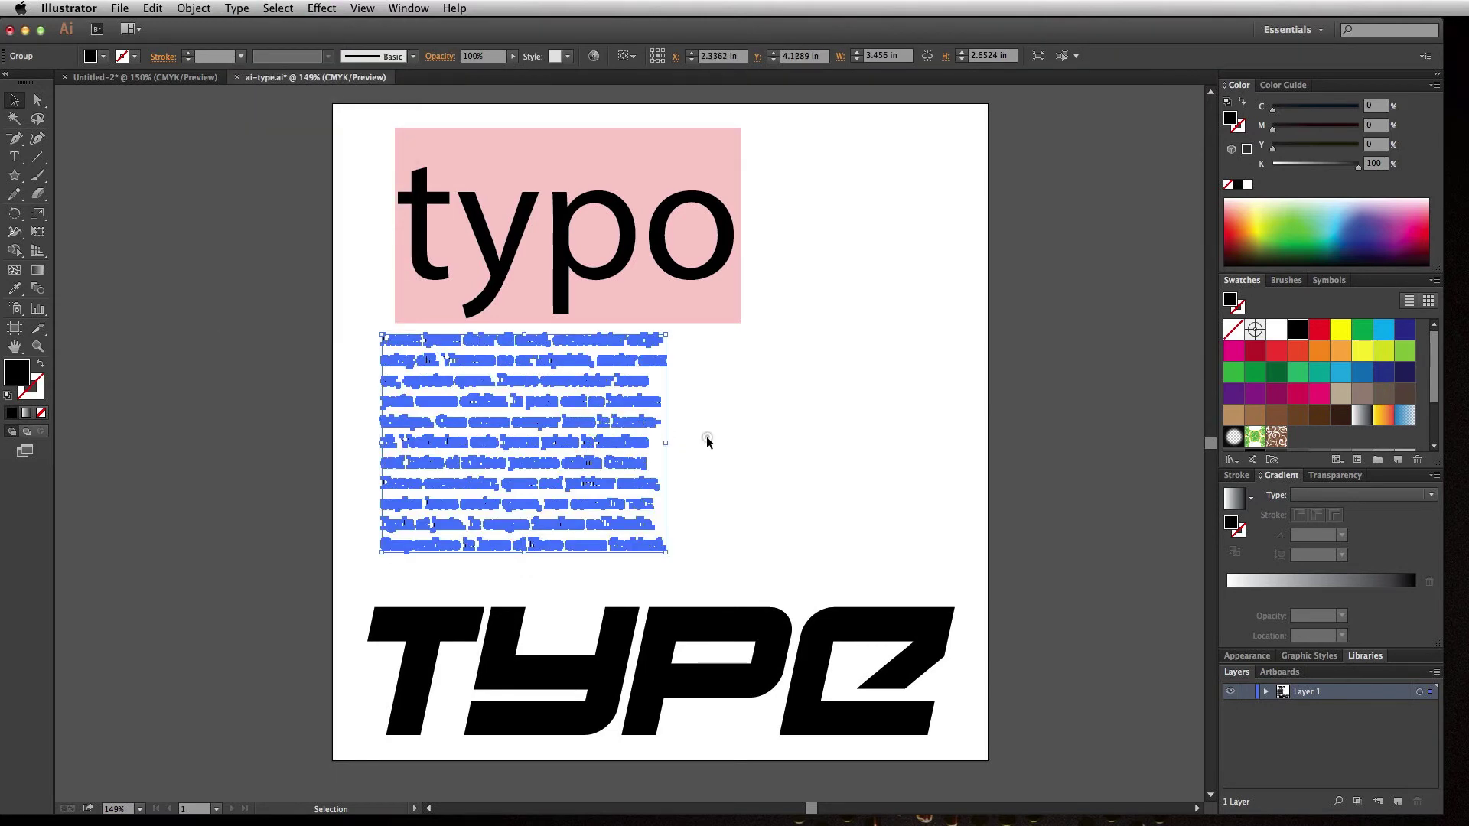
left_click(705, 436)
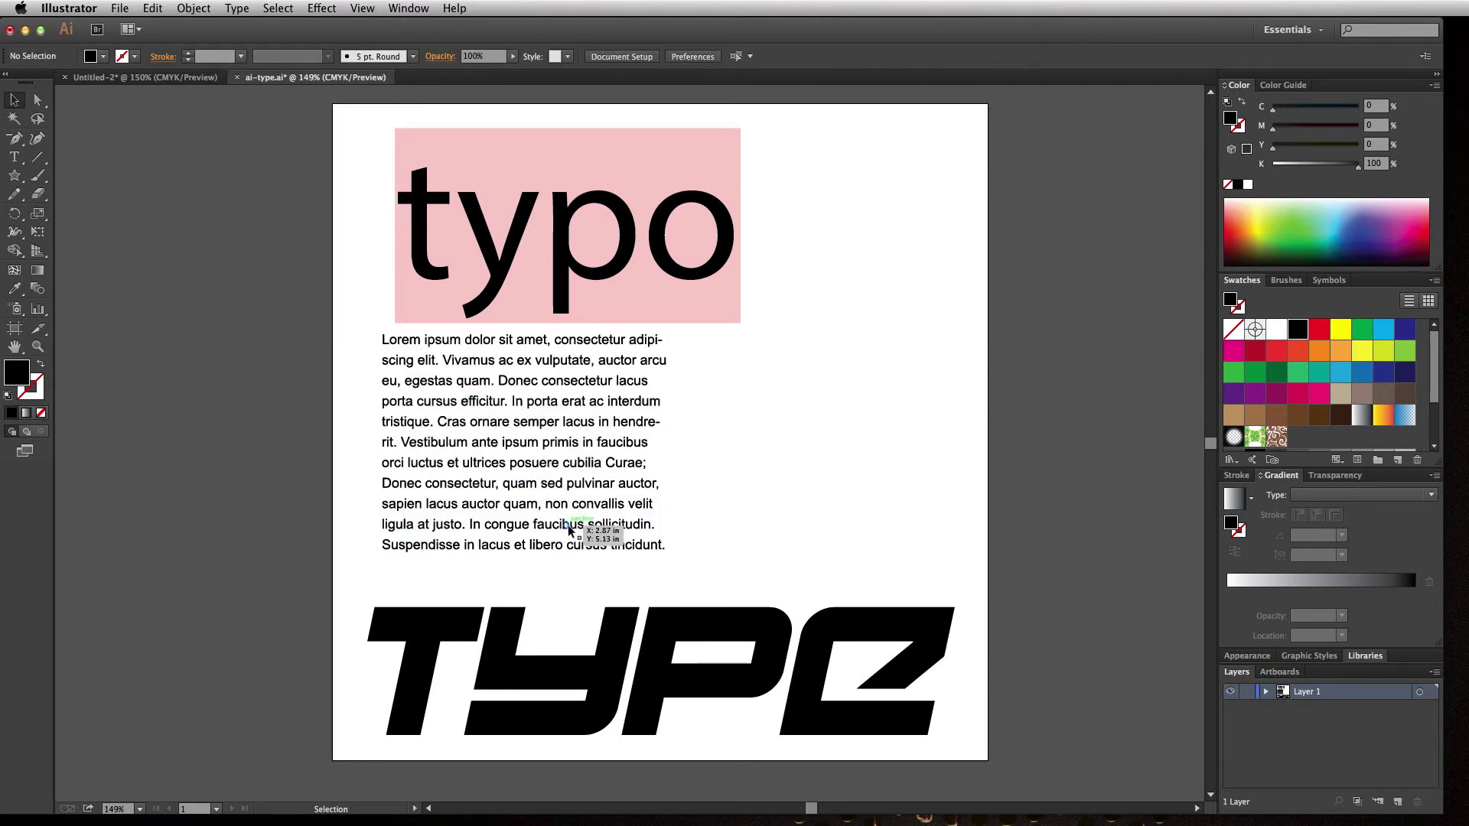